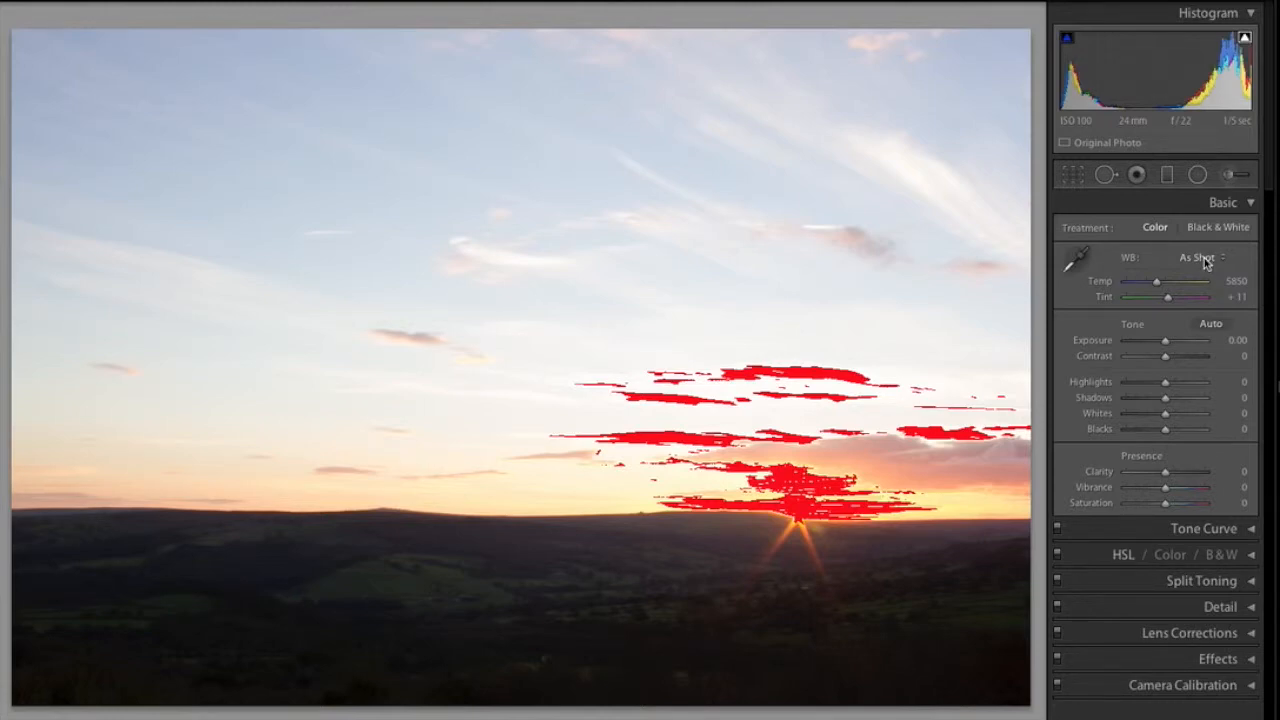
# Set the white balance to Auto and lower the photo's Highlights to −76.
pyautogui.click(1205, 264)
pyautogui.click(1199, 269)
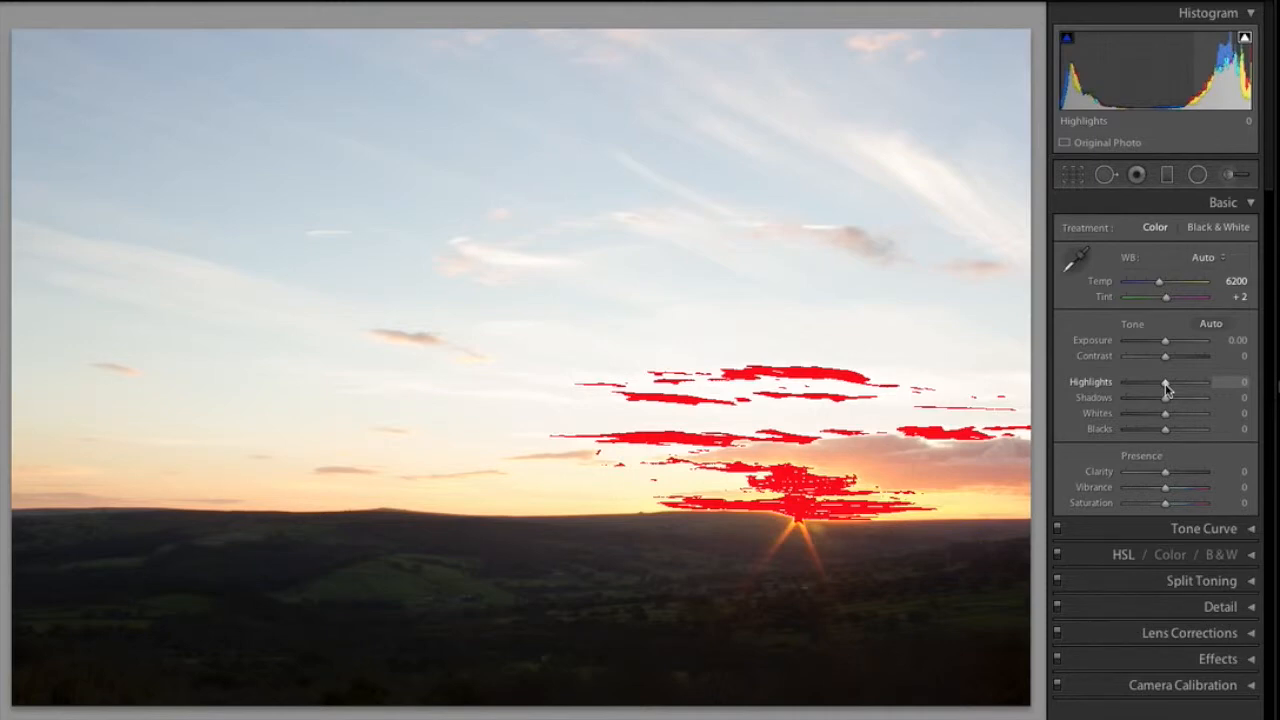
pyautogui.moveTo(1165, 388); pyautogui.dragTo(1136, 389)
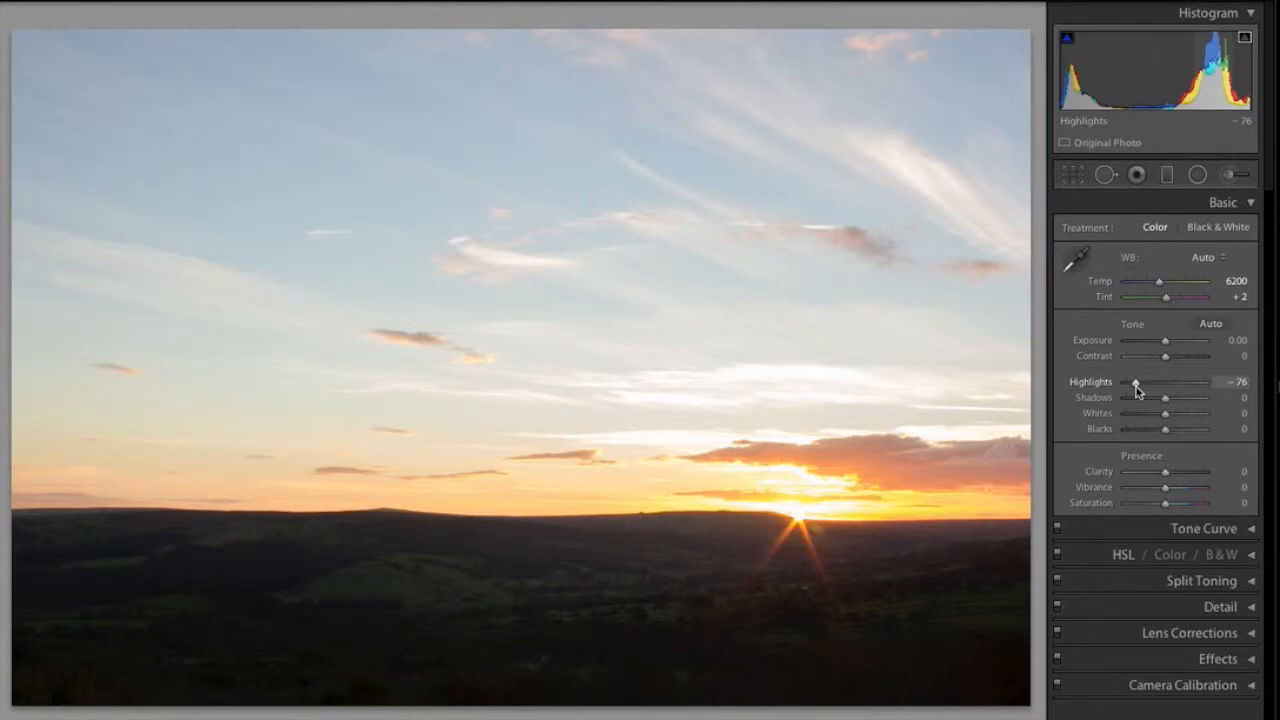
# Add a graduated filter from the top of the sky down to the horizon and set its Exposure to −2.38.
pyautogui.click(1165, 177)
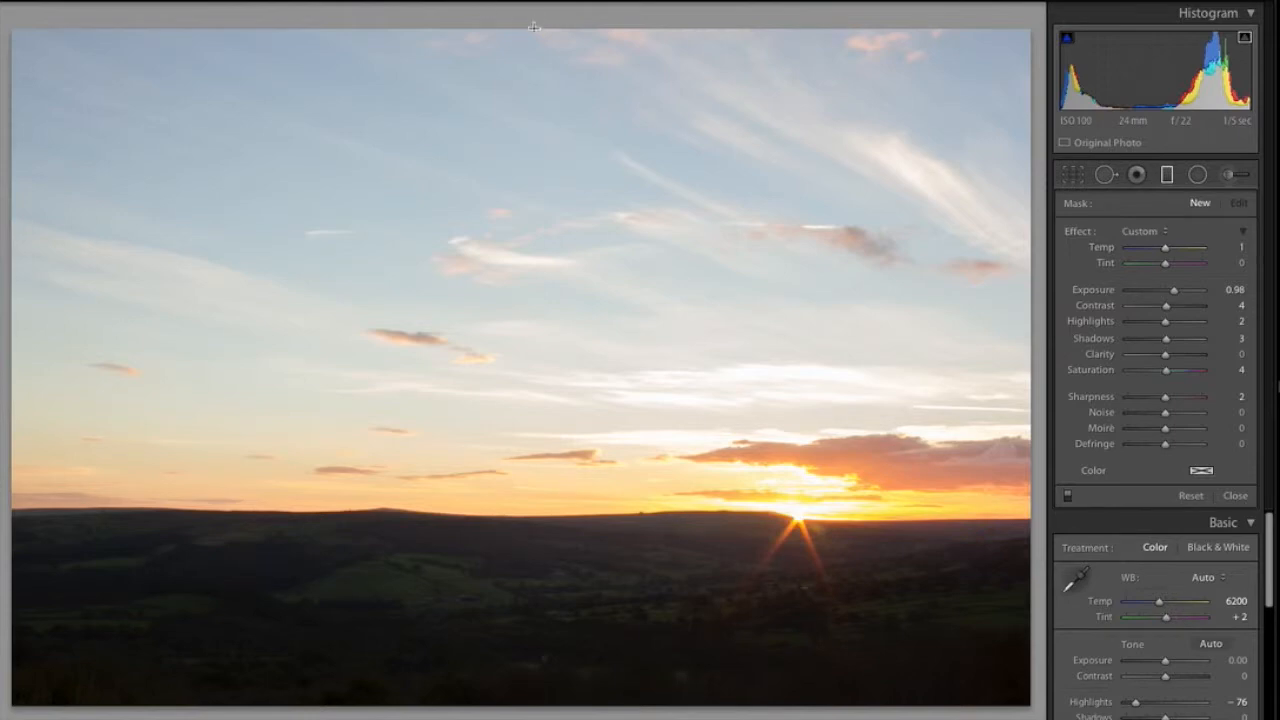
pyautogui.moveTo(527, 25); pyautogui.dragTo(568, 523)
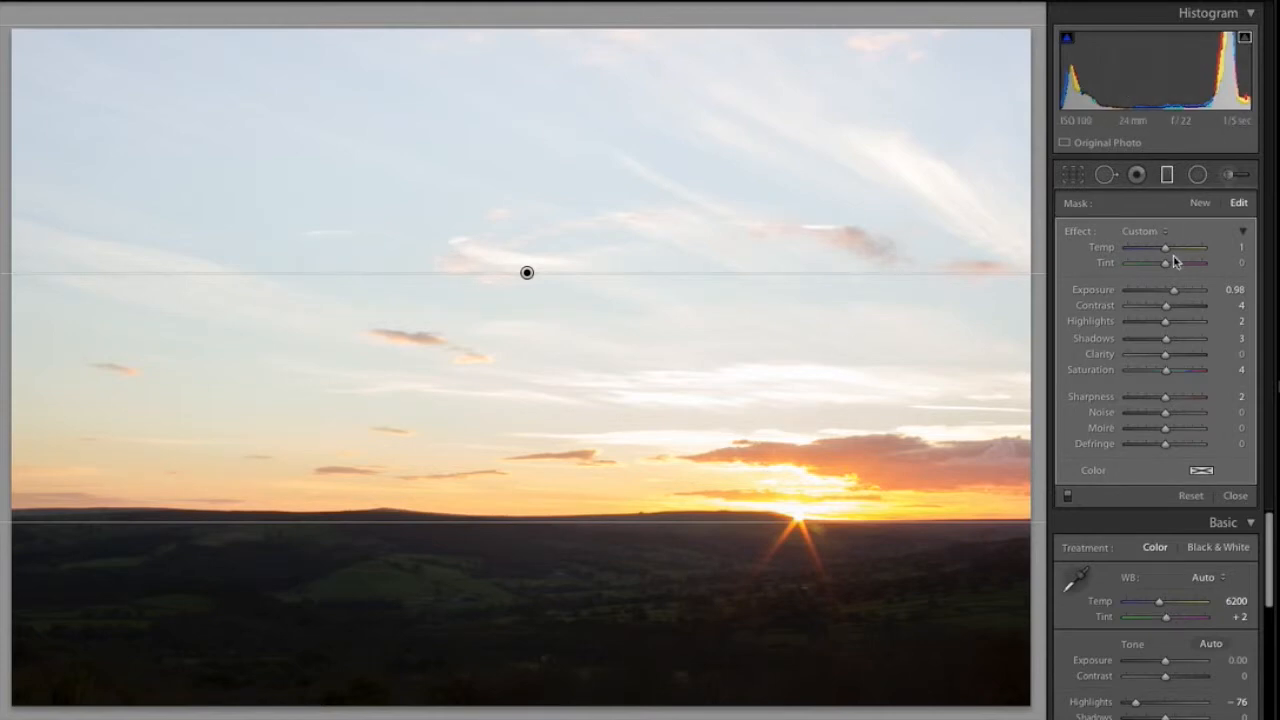
pyautogui.moveTo(1175, 292); pyautogui.dragTo(1143, 292)
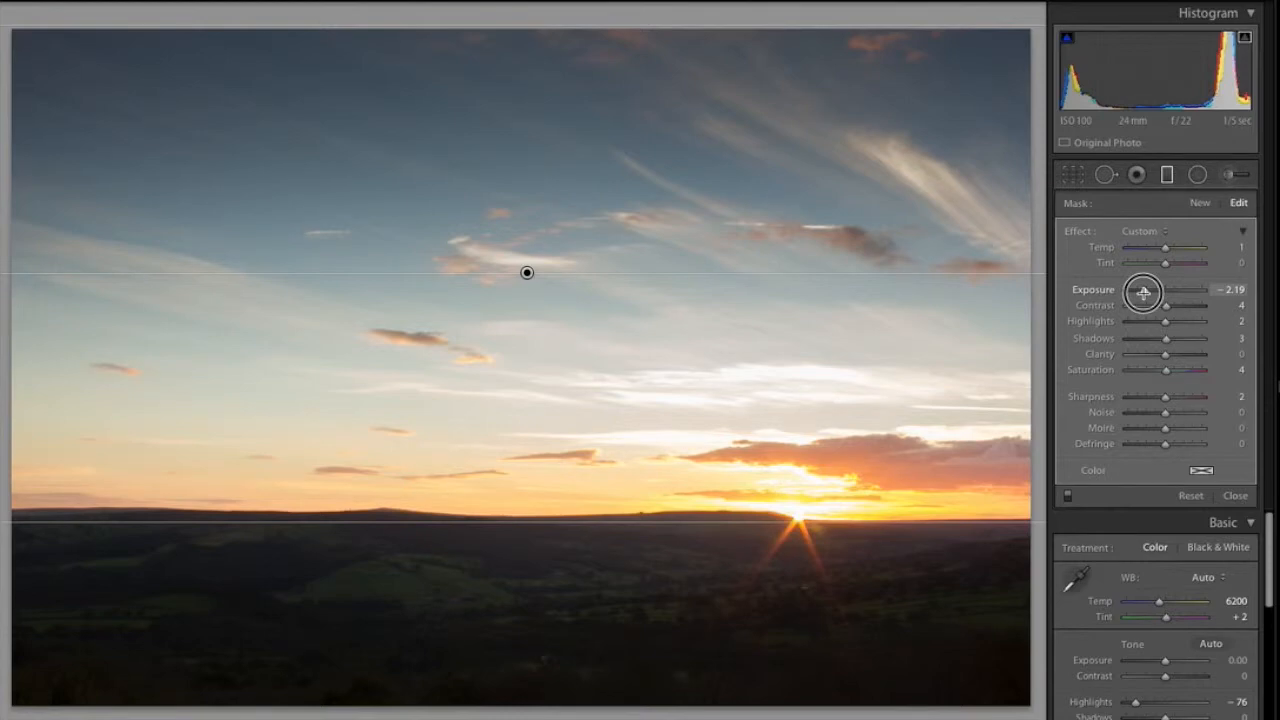
pyautogui.moveTo(1143, 292); pyautogui.dragTo(1141, 290)
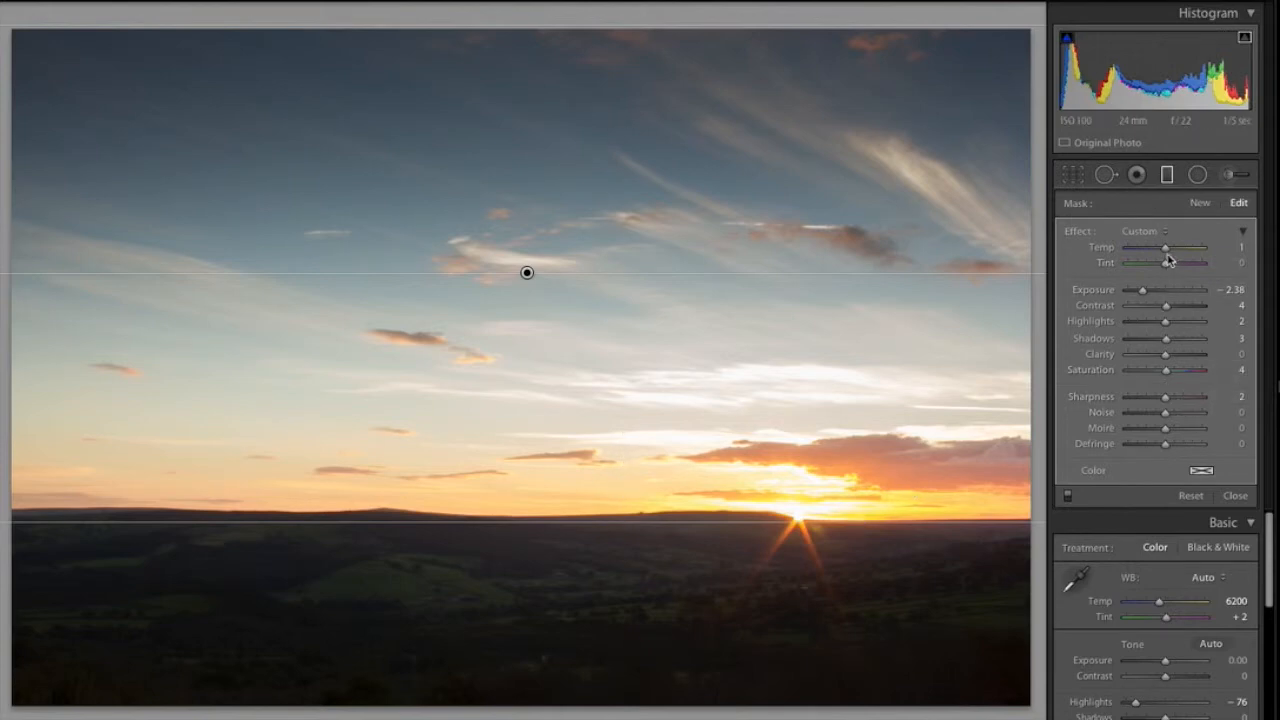
# Tint the sky gradient blue with hue 240 and colour saturation 93%, and set its Saturation adjustment to 21.
pyautogui.click(1201, 470)
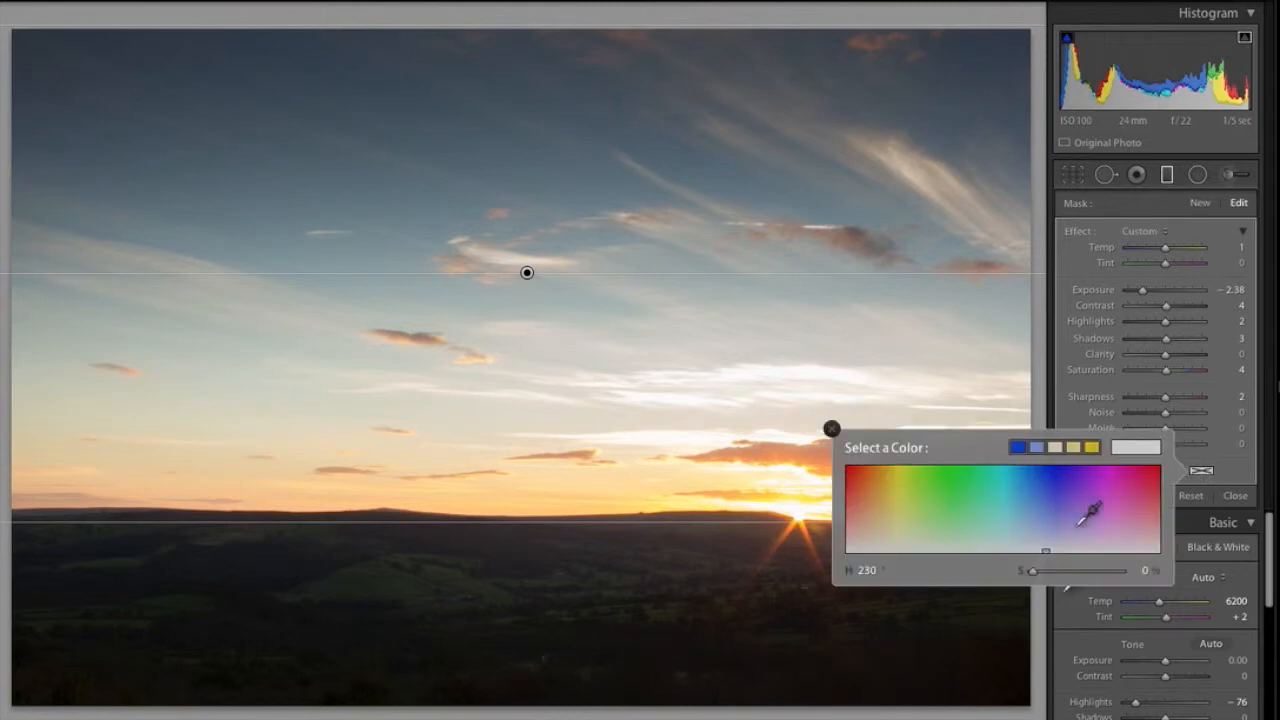
pyautogui.click(1056, 469)
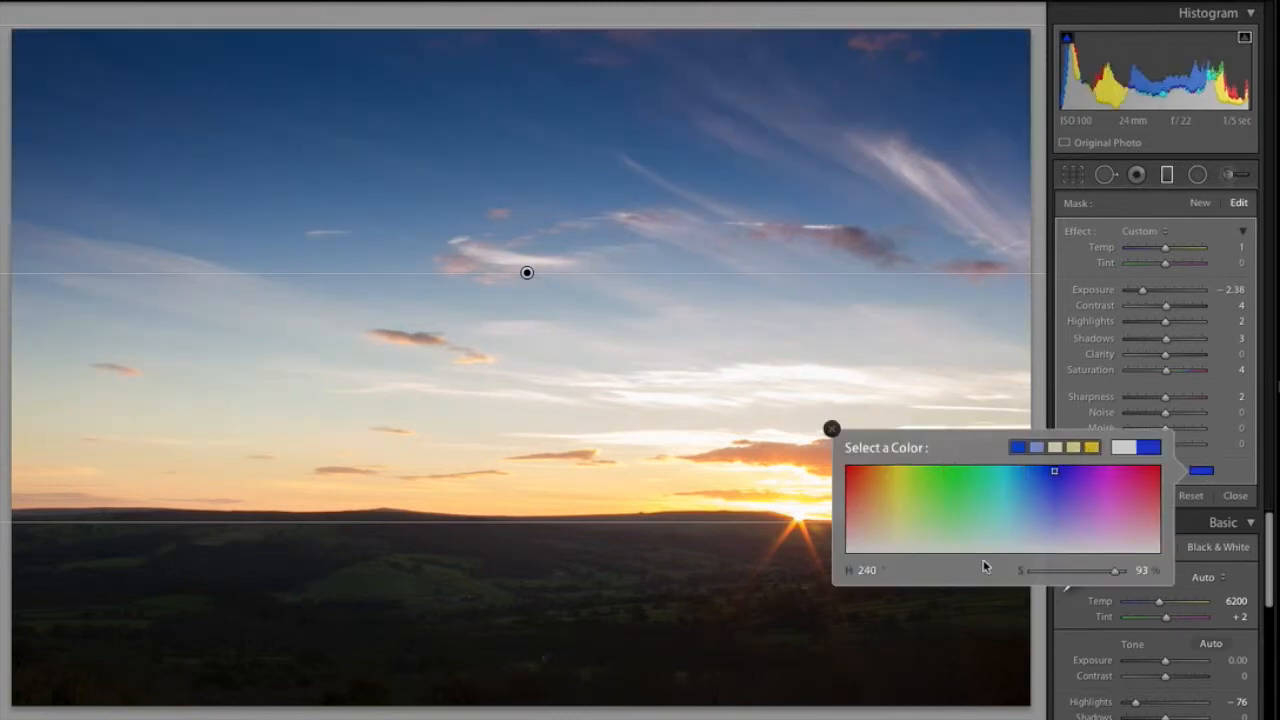
pyautogui.click(1249, 476)
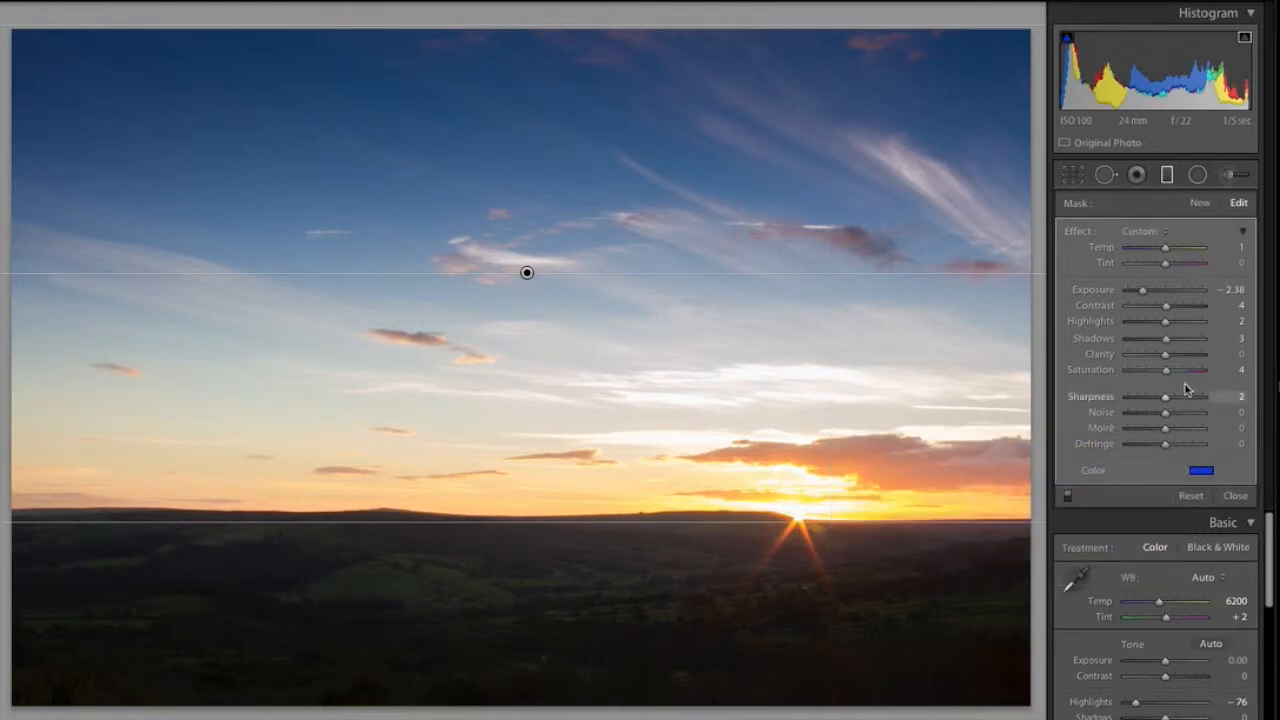
pyautogui.moveTo(1165, 370); pyautogui.dragTo(1174, 376)
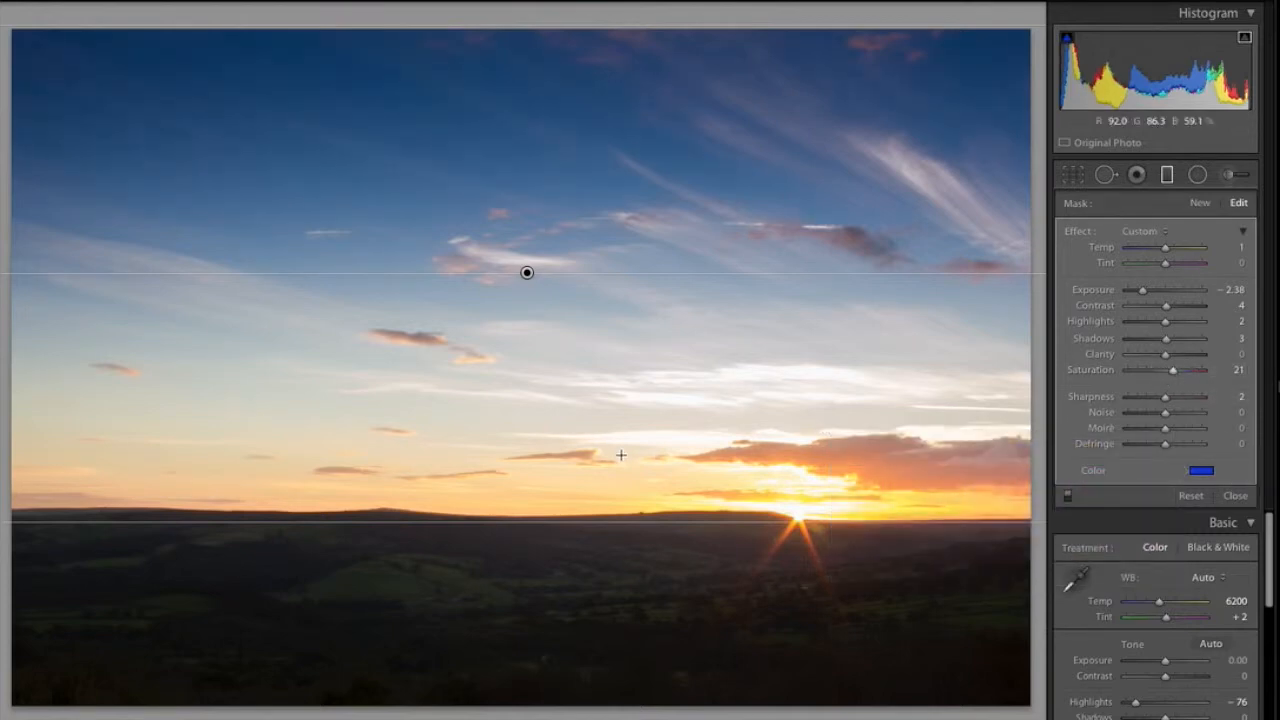
# Extend the sky gradient below the horizon and set Contrast 65, Highlights −28, Shadows −35, Clarity 28, Sharpness 22 and Temp −24.
pyautogui.moveTo(497, 524); pyautogui.dragTo(497, 594)
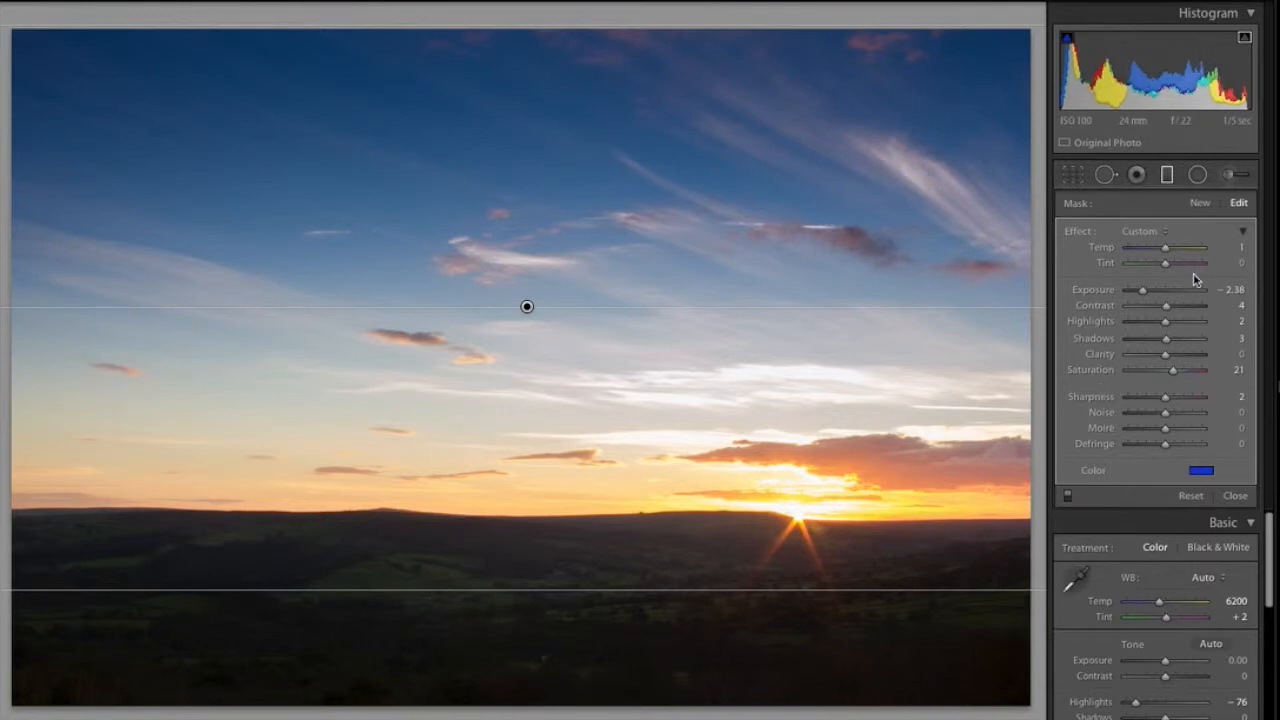
pyautogui.moveTo(1166, 306); pyautogui.dragTo(1189, 311)
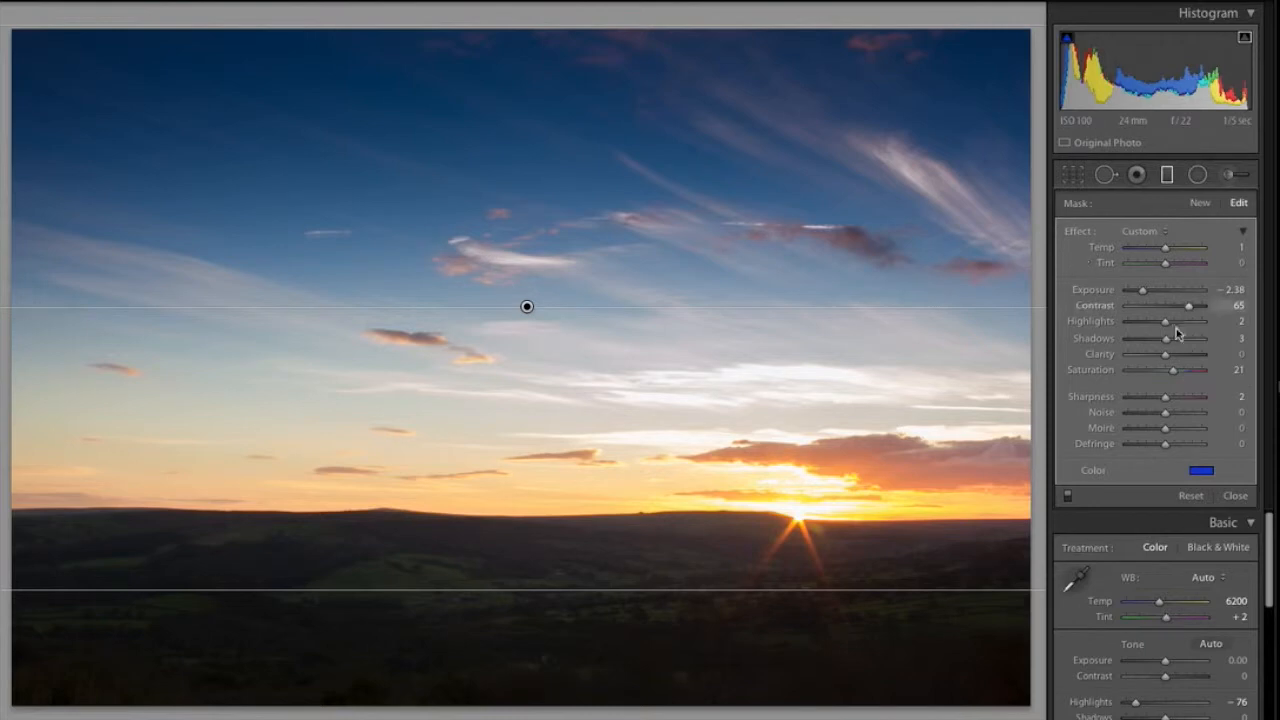
pyautogui.moveTo(1167, 322)
pyautogui.mouseDown()
pyautogui.moveTo(1150, 323)
pyautogui.moveTo(1166, 340)
pyautogui.moveTo(1153, 342)
pyautogui.mouseUp()
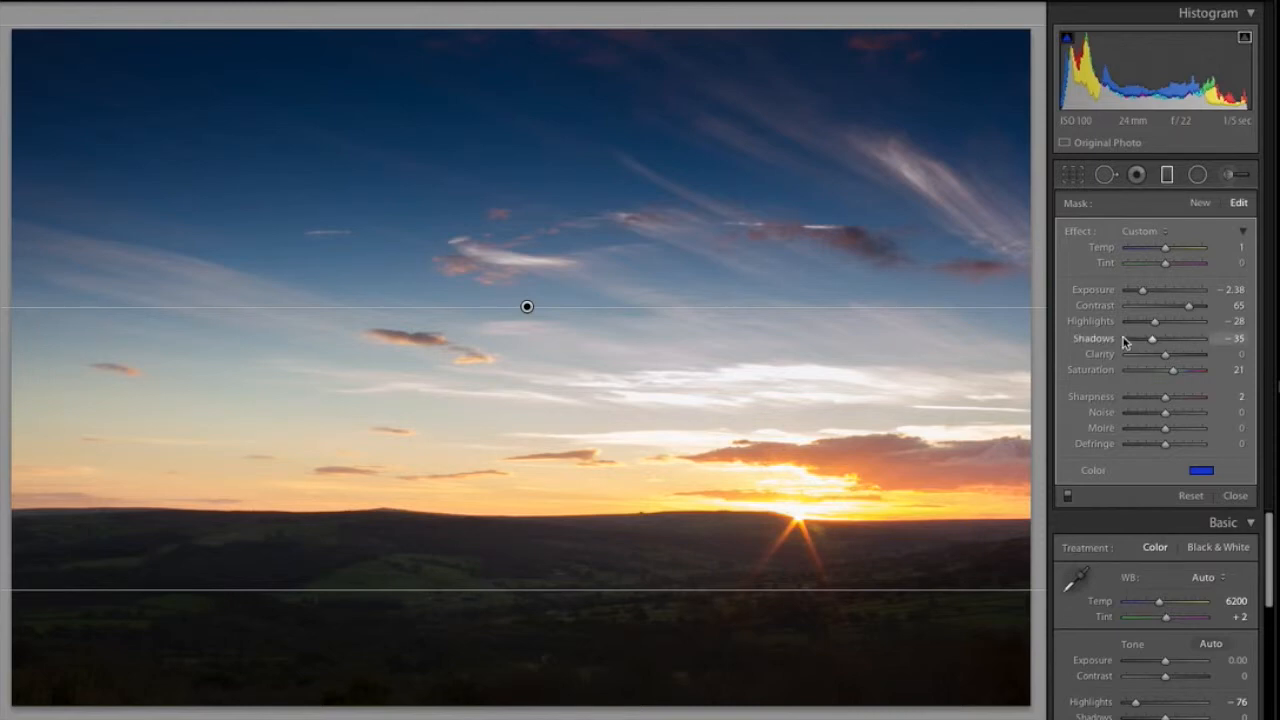
pyautogui.moveTo(1166, 356); pyautogui.dragTo(1172, 358)
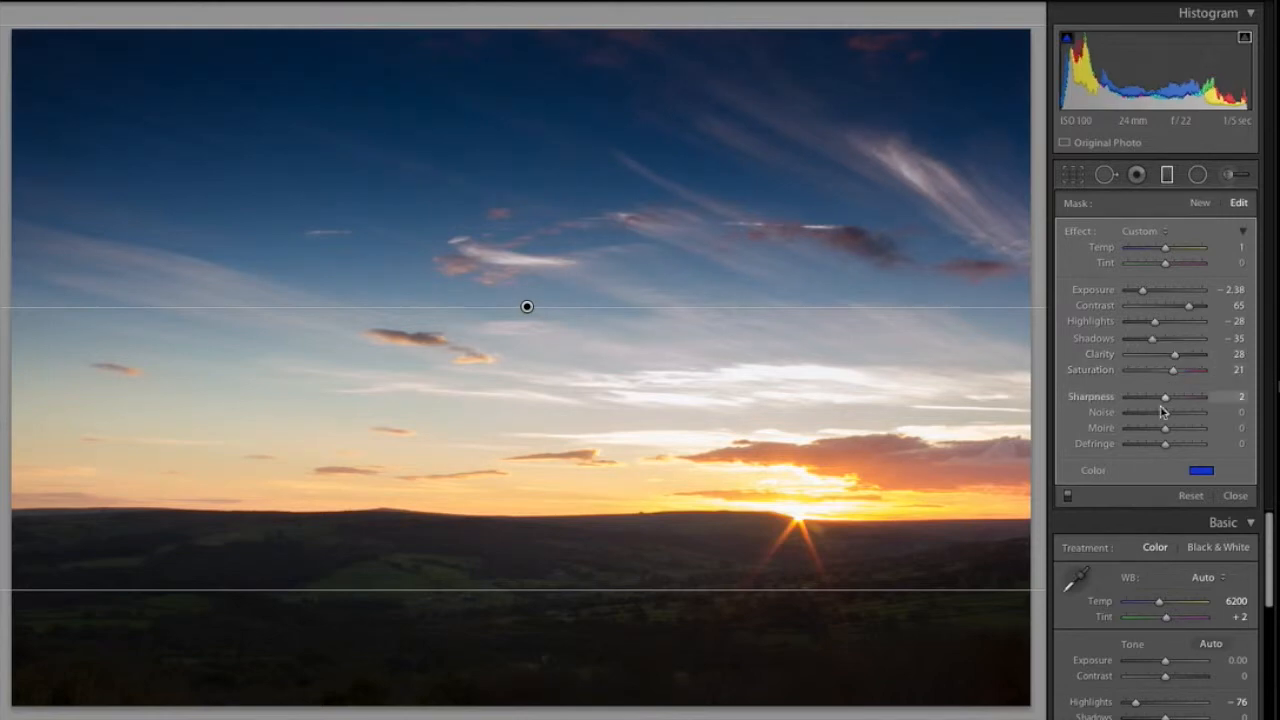
pyautogui.moveTo(1168, 403); pyautogui.dragTo(1176, 403)
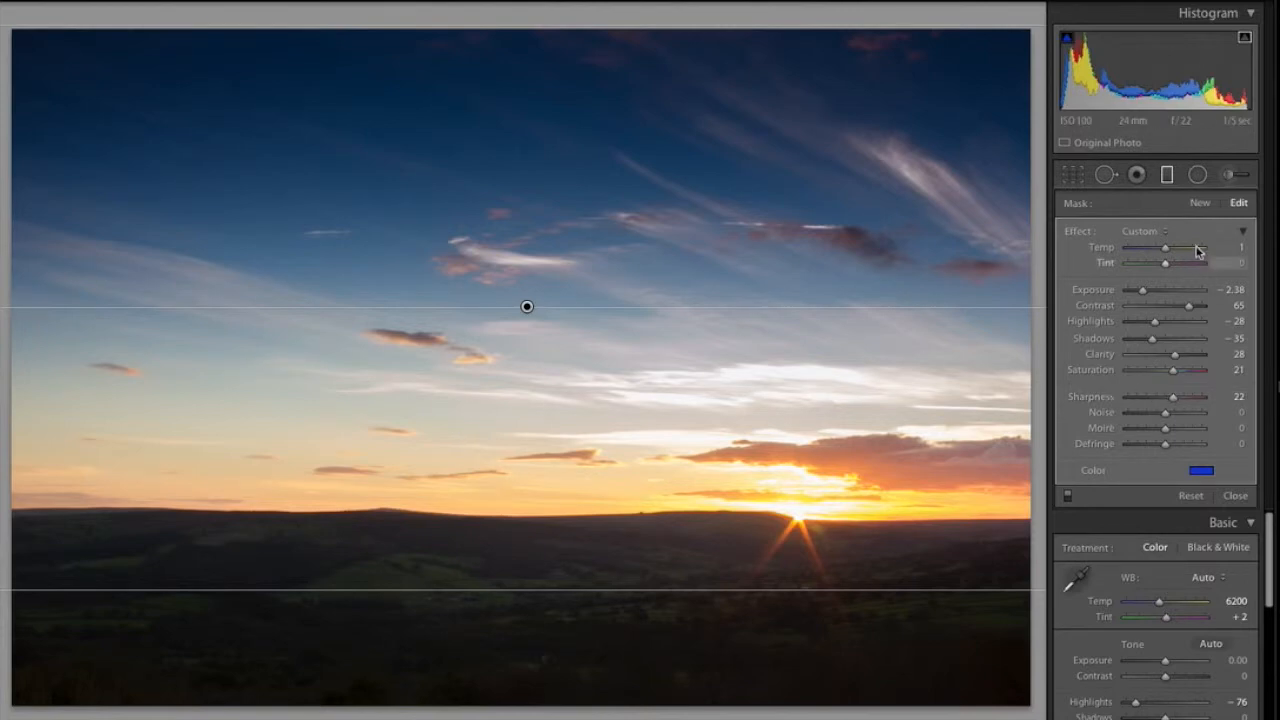
pyautogui.moveTo(1165, 248); pyautogui.dragTo(1156, 249)
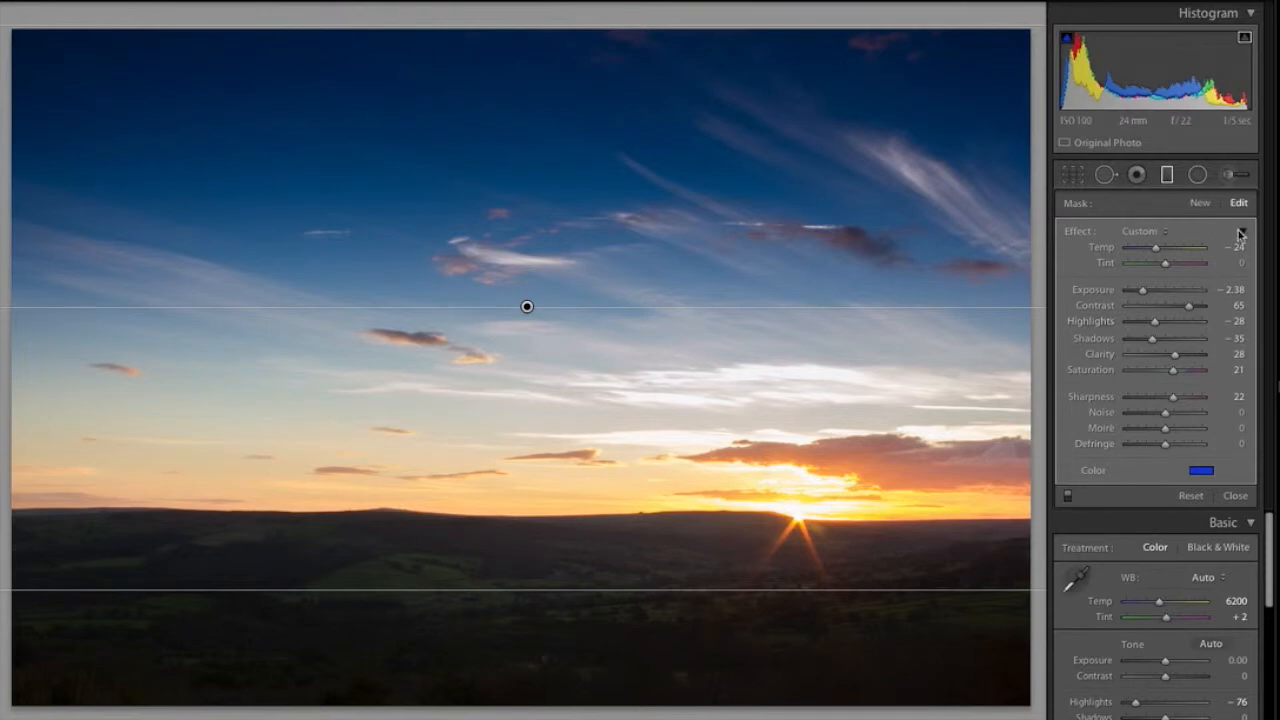
# Paint across the lower sky with the Adjustment Brush and set the stroke's Exposure to −1.22 and Contrast to 37.
pyautogui.click(1227, 176)
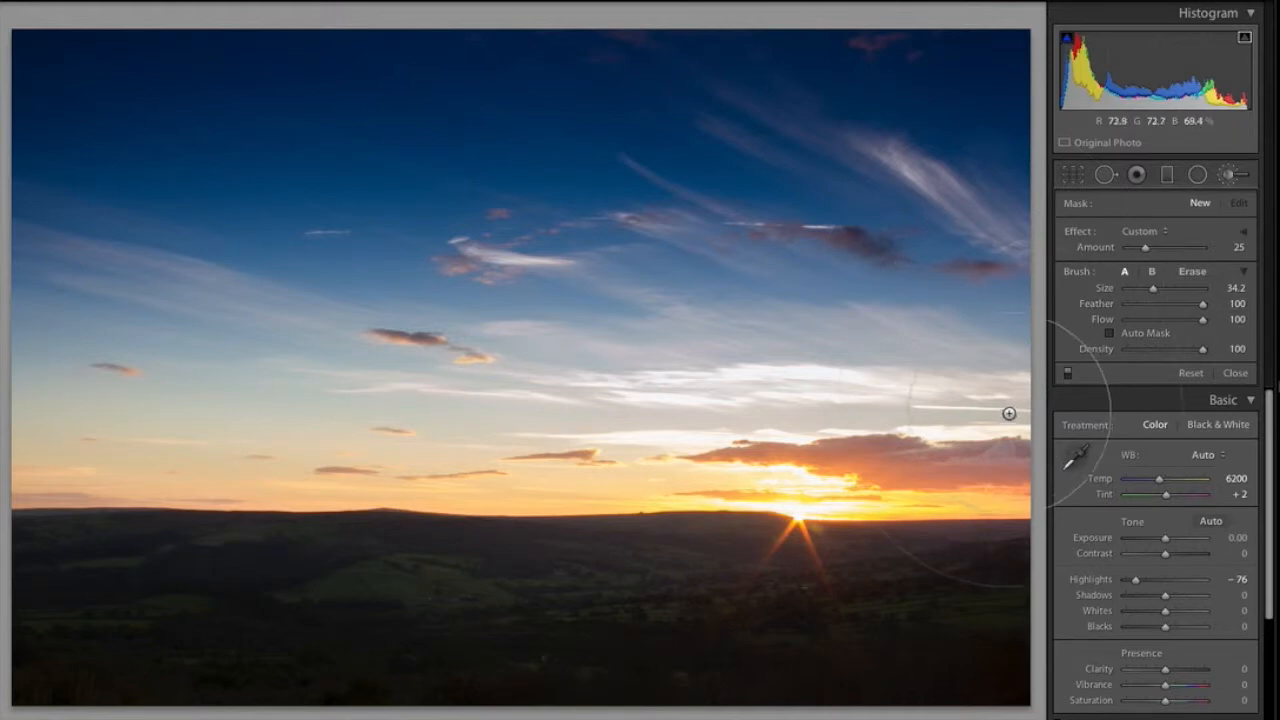
pyautogui.moveTo(996, 414)
pyautogui.mouseDown()
pyautogui.moveTo(25, 401)
pyautogui.moveTo(86, 400)
pyautogui.mouseUp()
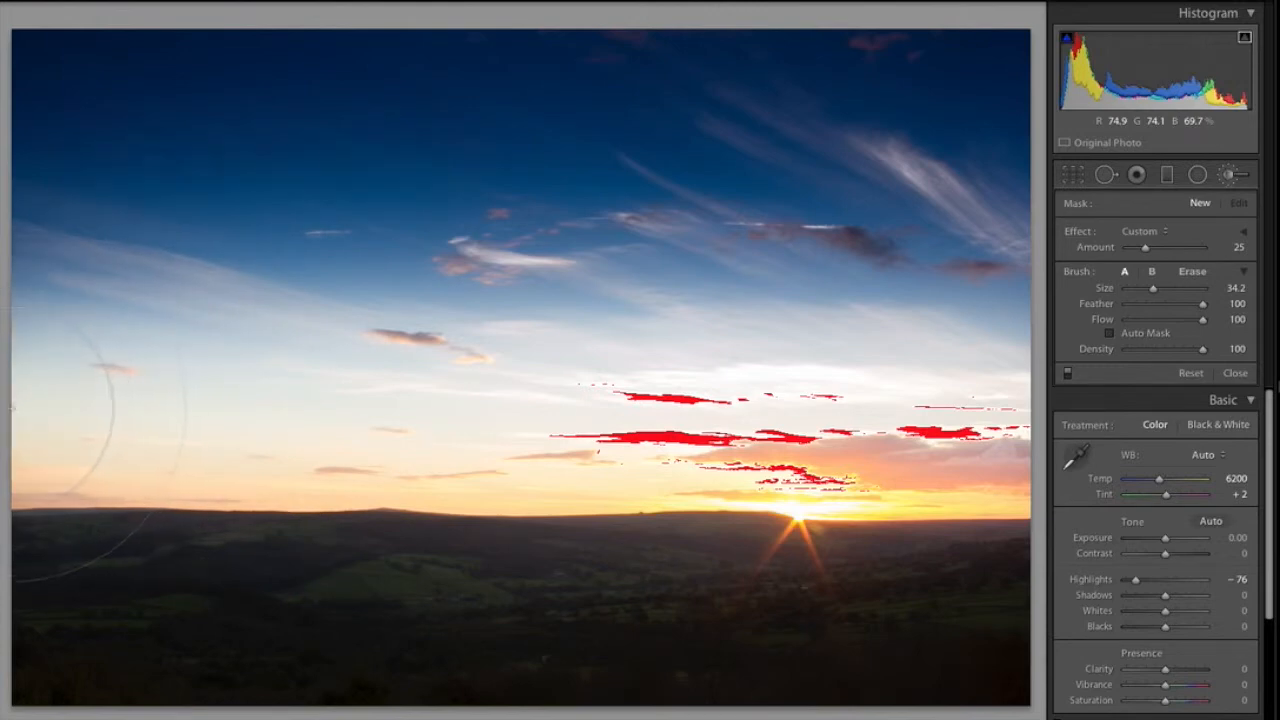
pyautogui.click(1245, 233)
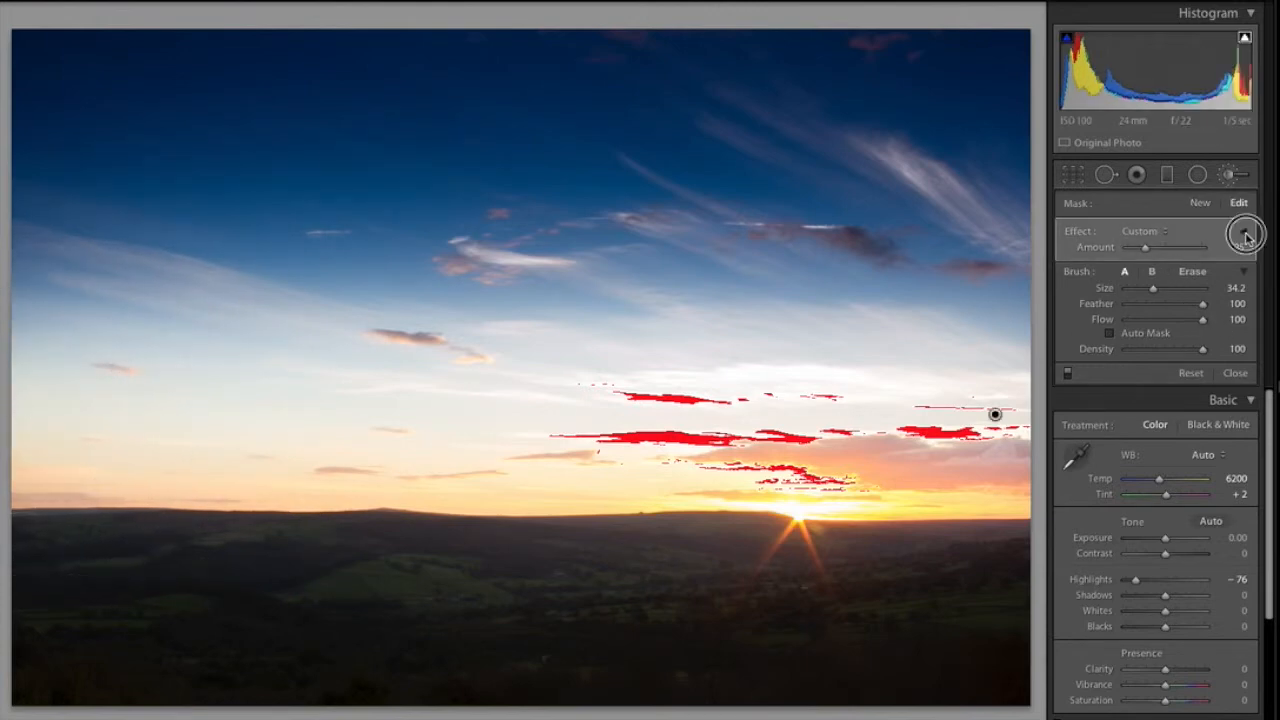
pyautogui.moveTo(1175, 292); pyautogui.dragTo(1157, 296)
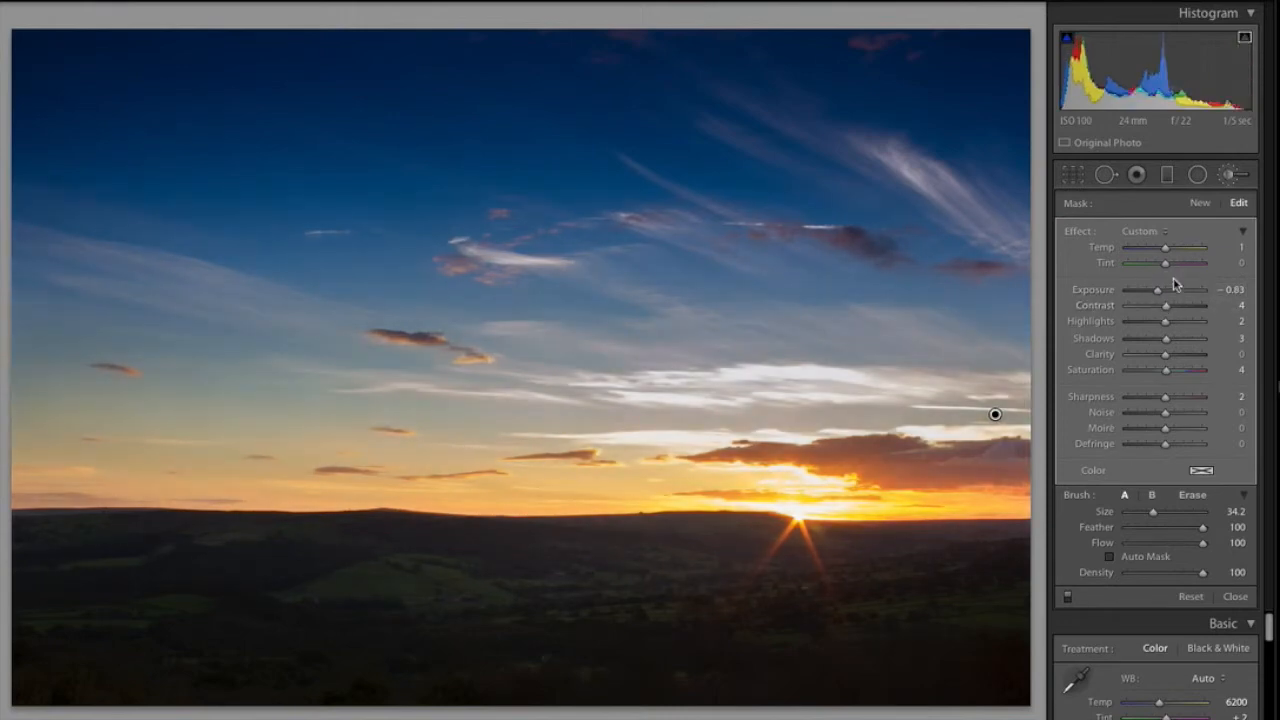
pyautogui.moveTo(1157, 294); pyautogui.dragTo(1178, 310)
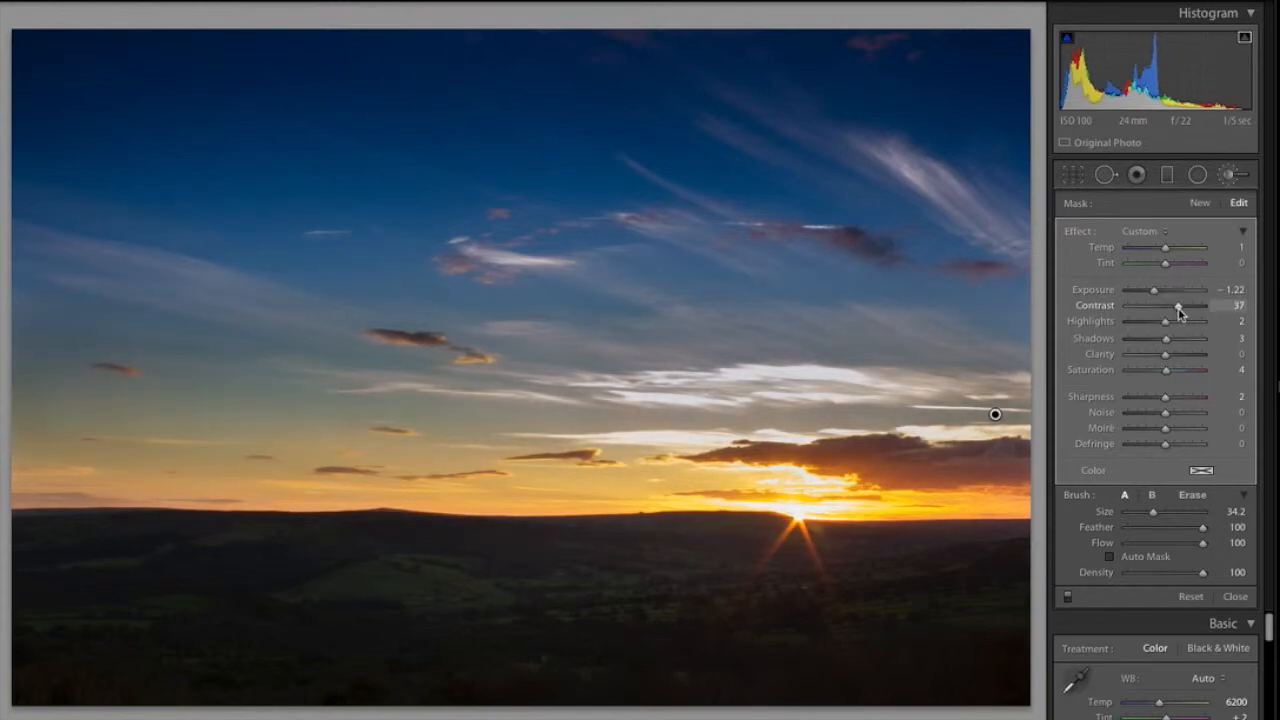
# Refine the lower-sky brush adjustment with Temp −33, Tint −9, Highlights −7 and Clarity 25.
pyautogui.moveTo(1166, 250); pyautogui.dragTo(1155, 252)
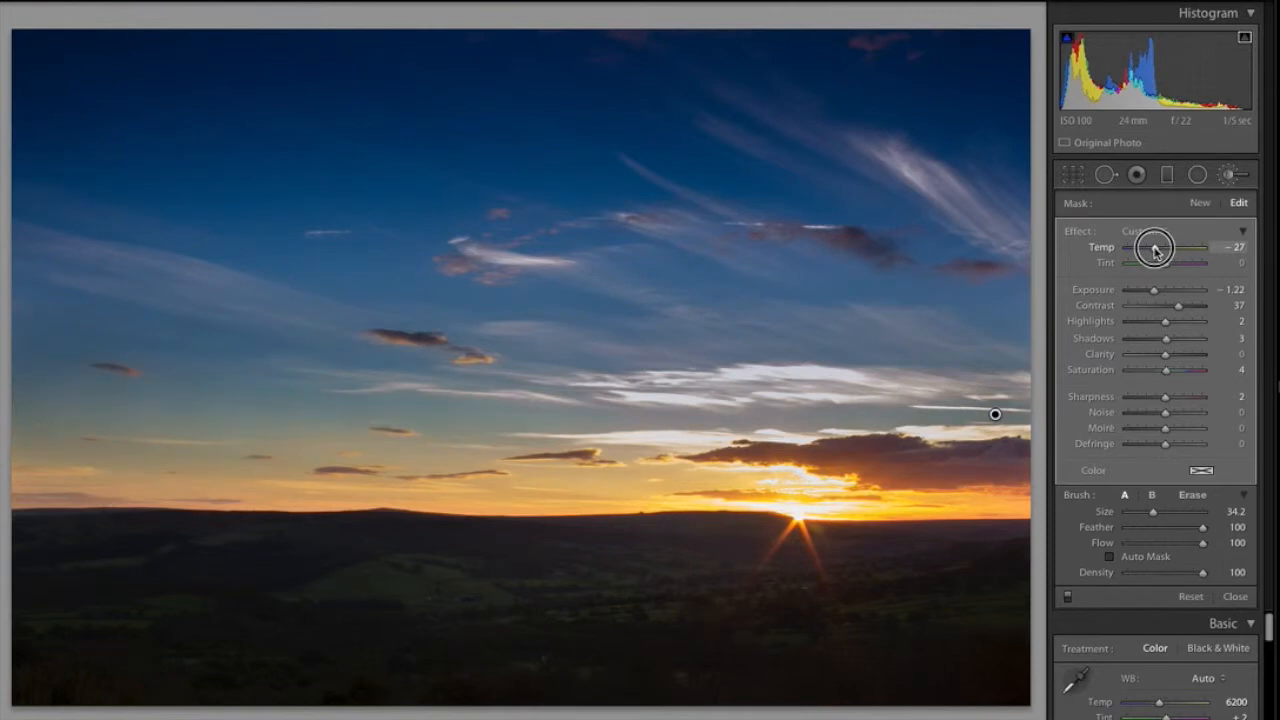
pyautogui.moveTo(1155, 250)
pyautogui.mouseDown()
pyautogui.moveTo(1159, 267)
pyautogui.moveTo(1153, 252)
pyautogui.mouseUp()
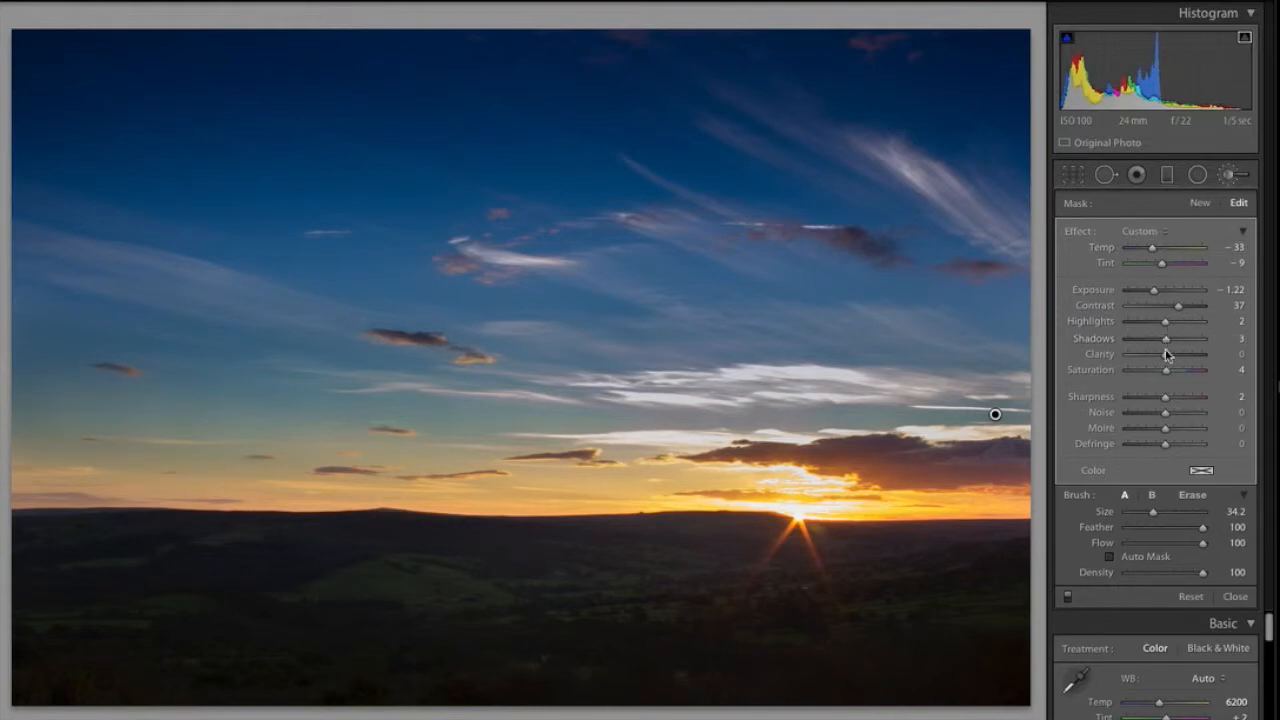
pyautogui.moveTo(1165, 321); pyautogui.dragTo(1165, 327)
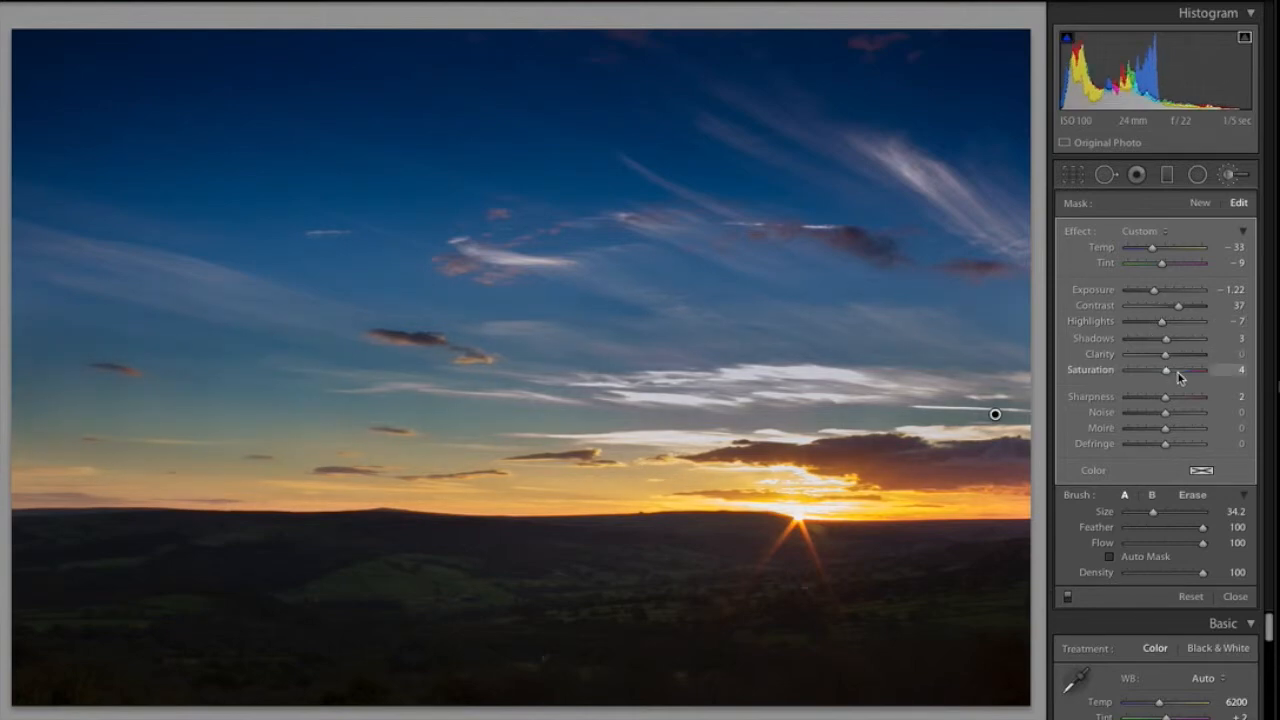
pyautogui.moveTo(1167, 357); pyautogui.dragTo(1175, 362)
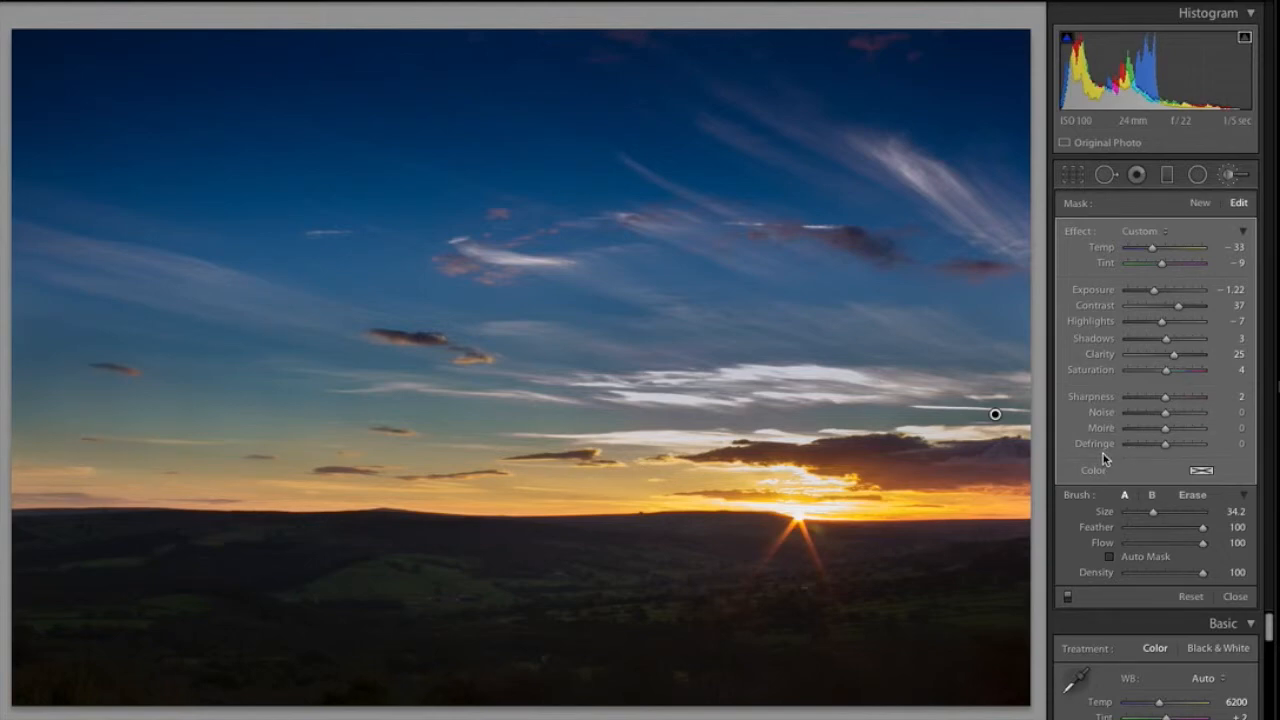
pyautogui.click(1243, 231)
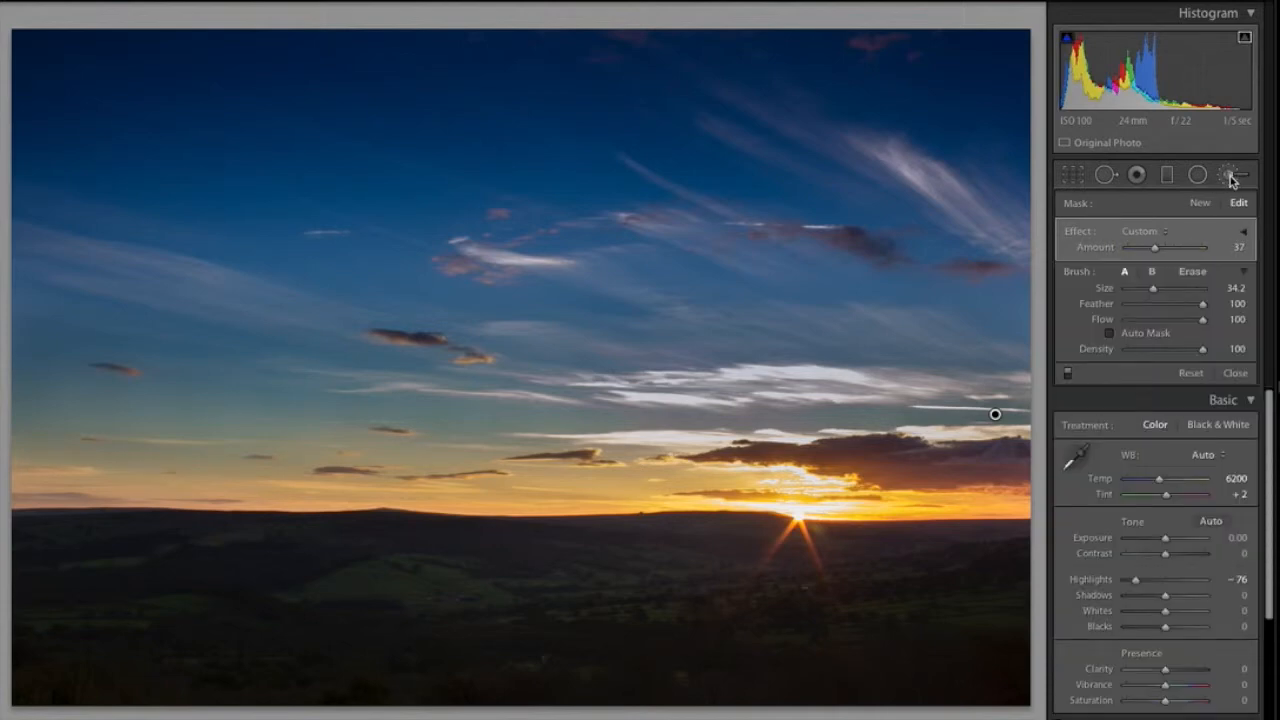
# Add a graduated filter from the bottom of the photo up past the horizon, with Exposure 0.99.
pyautogui.click(1166, 175)
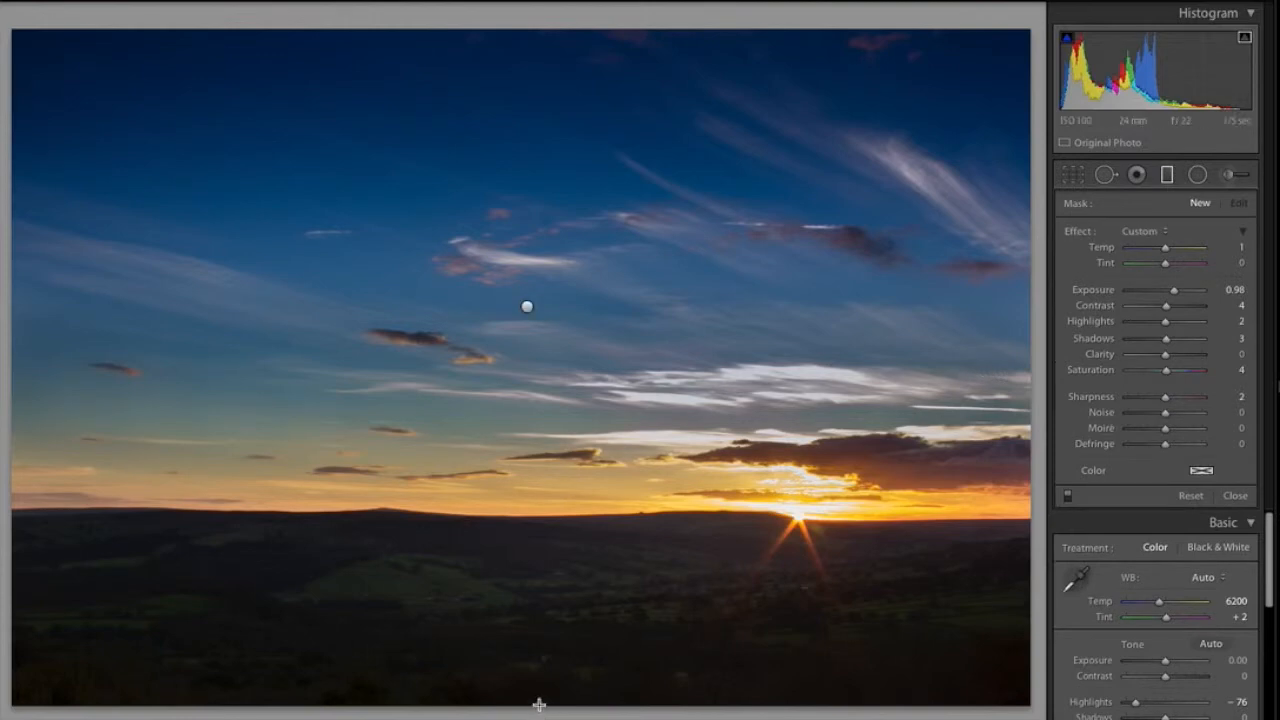
pyautogui.moveTo(537, 706); pyautogui.dragTo(598, 459)
pyautogui.moveTo(1174, 290); pyautogui.dragTo(1174, 290)
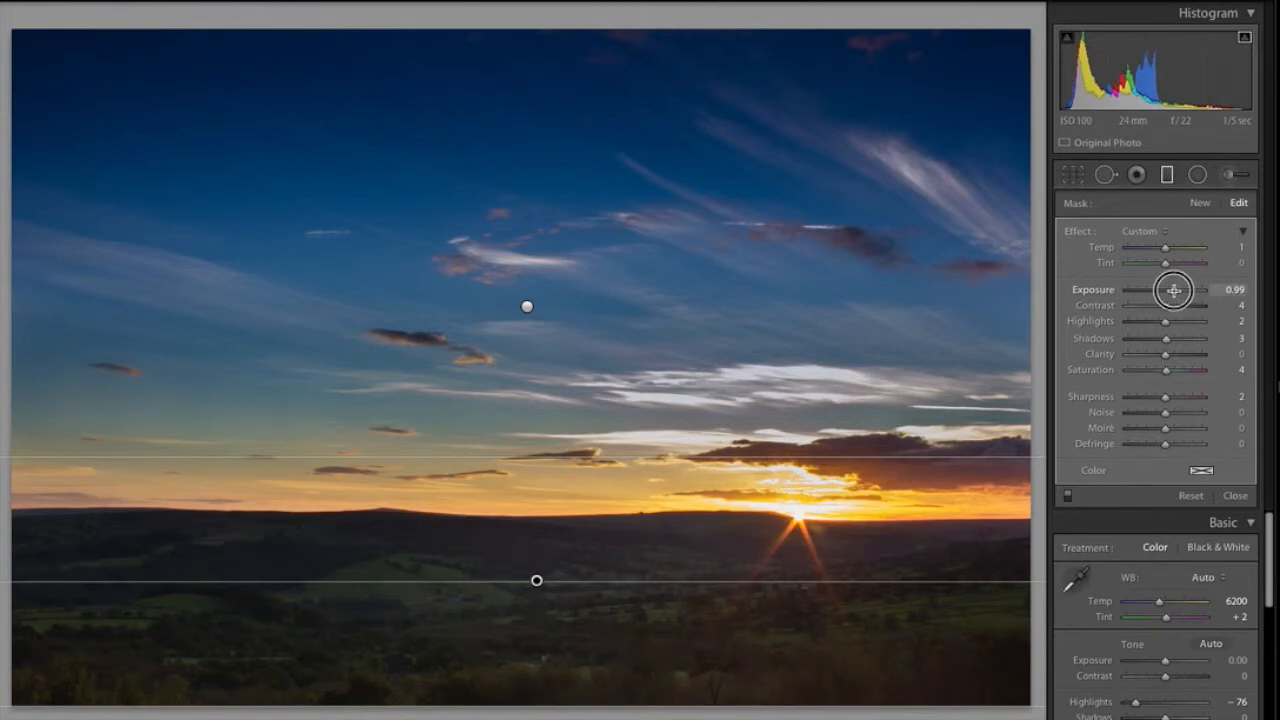
# Set the foreground gradient's Tint to −29, Highlights −24, Clarity 35 and Saturation 14, and move its upper boundary slightly higher.
pyautogui.moveTo(1165, 263); pyautogui.dragTo(1155, 265)
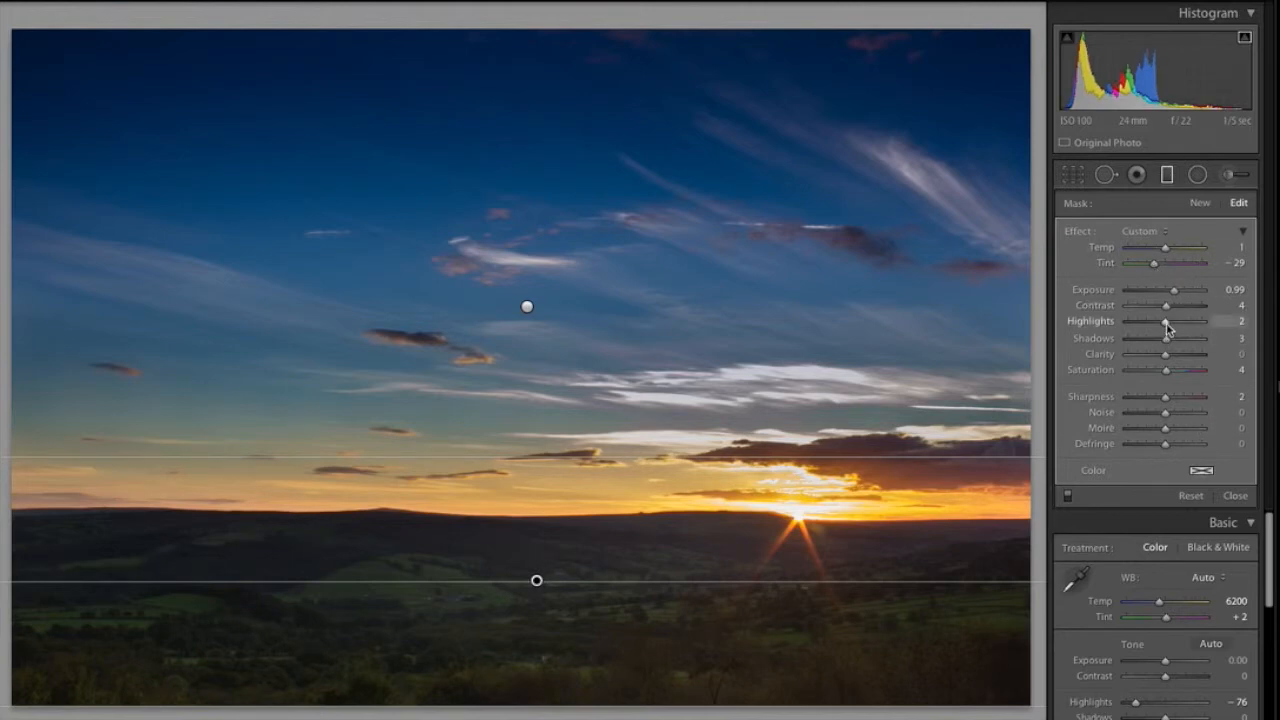
pyautogui.moveTo(1166, 322); pyautogui.dragTo(1157, 322)
pyautogui.moveTo(1166, 356)
pyautogui.mouseDown()
pyautogui.moveTo(1179, 358)
pyautogui.moveTo(1173, 371)
pyautogui.mouseUp()
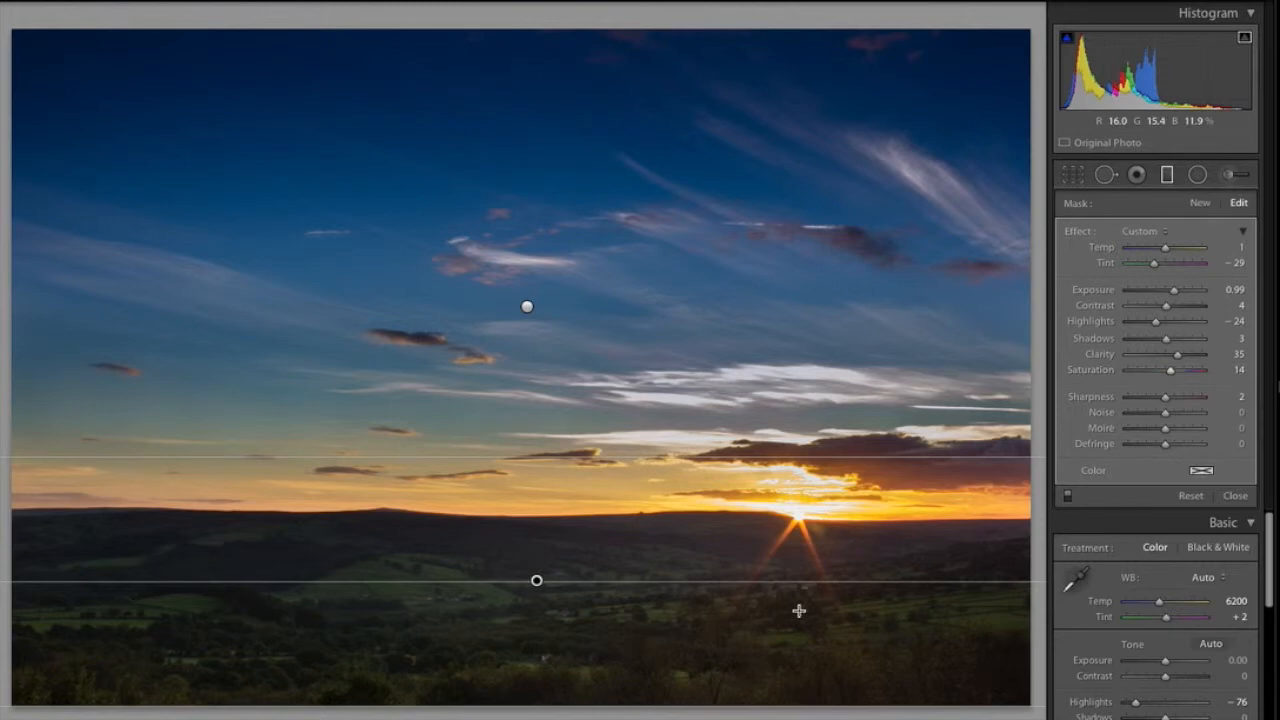
pyautogui.moveTo(644, 456); pyautogui.dragTo(643, 451)
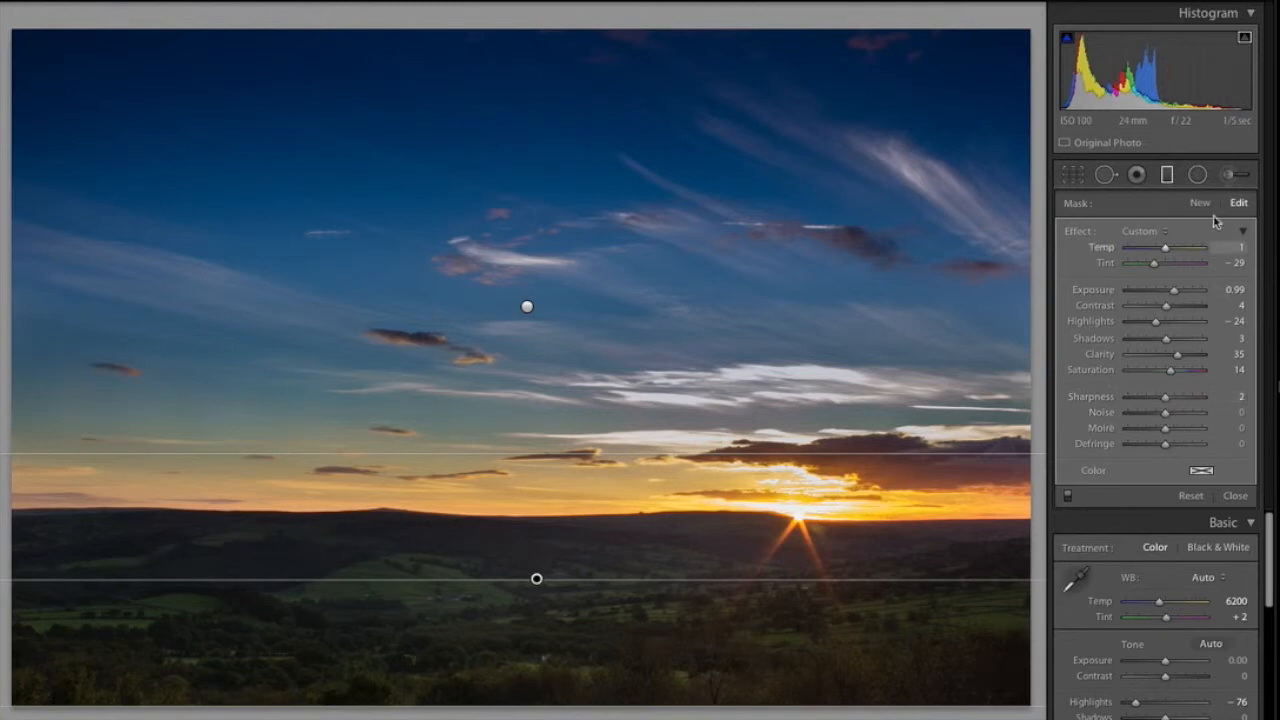
# Paint across the hills below the horizon with a size 18.8 Adjustment Brush and set the stroke's Exposure to −0.44.
pyautogui.click(1231, 175)
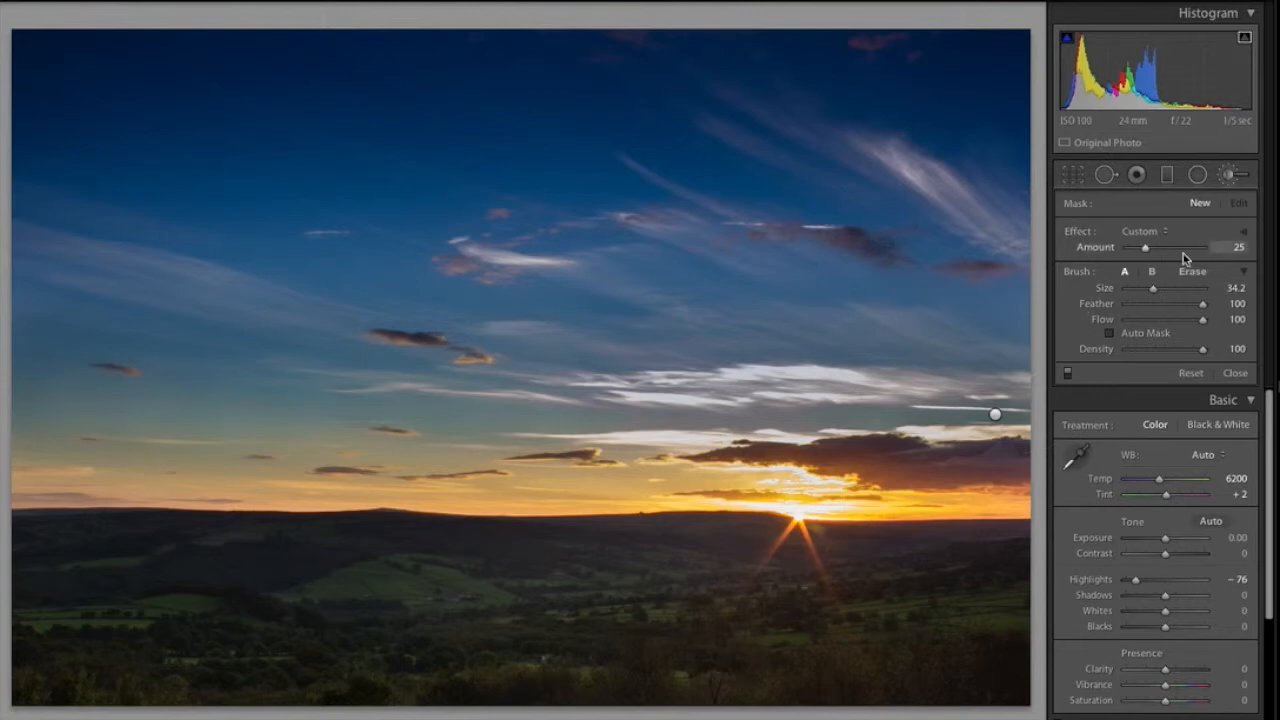
pyautogui.moveTo(1146, 252); pyautogui.dragTo(1140, 290)
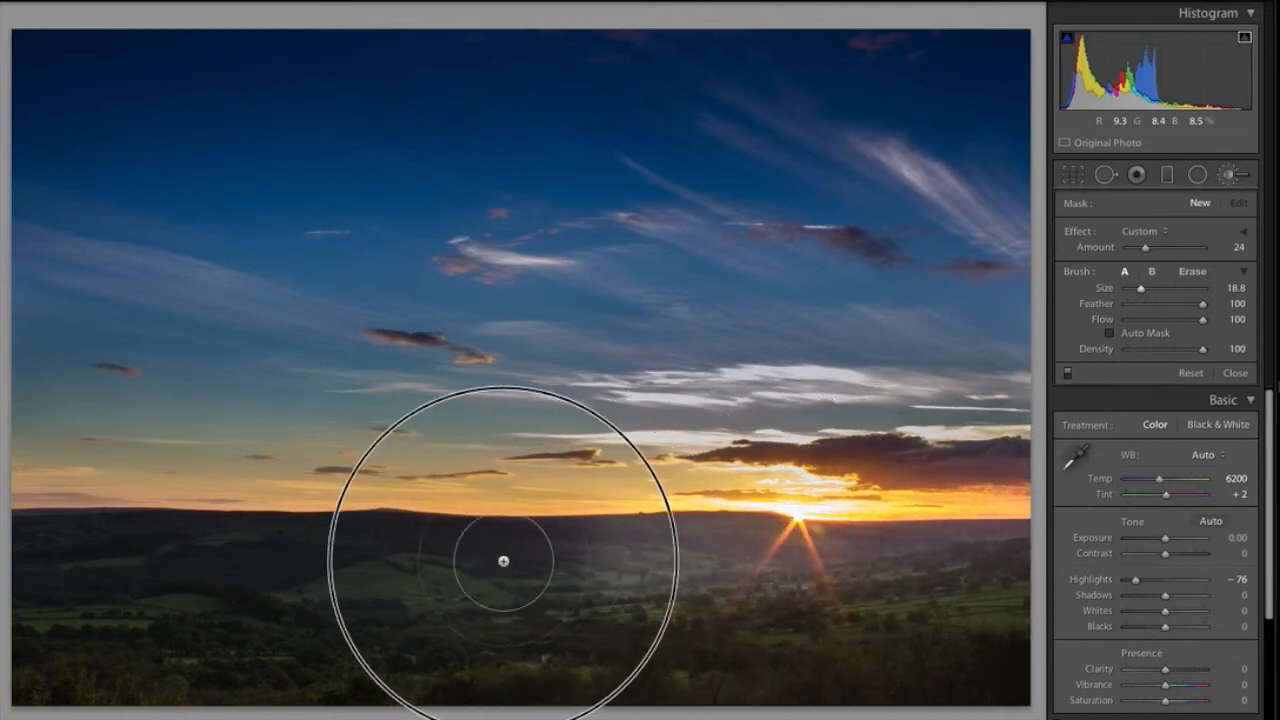
pyautogui.moveTo(339, 556)
pyautogui.mouseDown()
pyautogui.moveTo(120, 540)
pyautogui.moveTo(5, 555)
pyautogui.mouseUp()
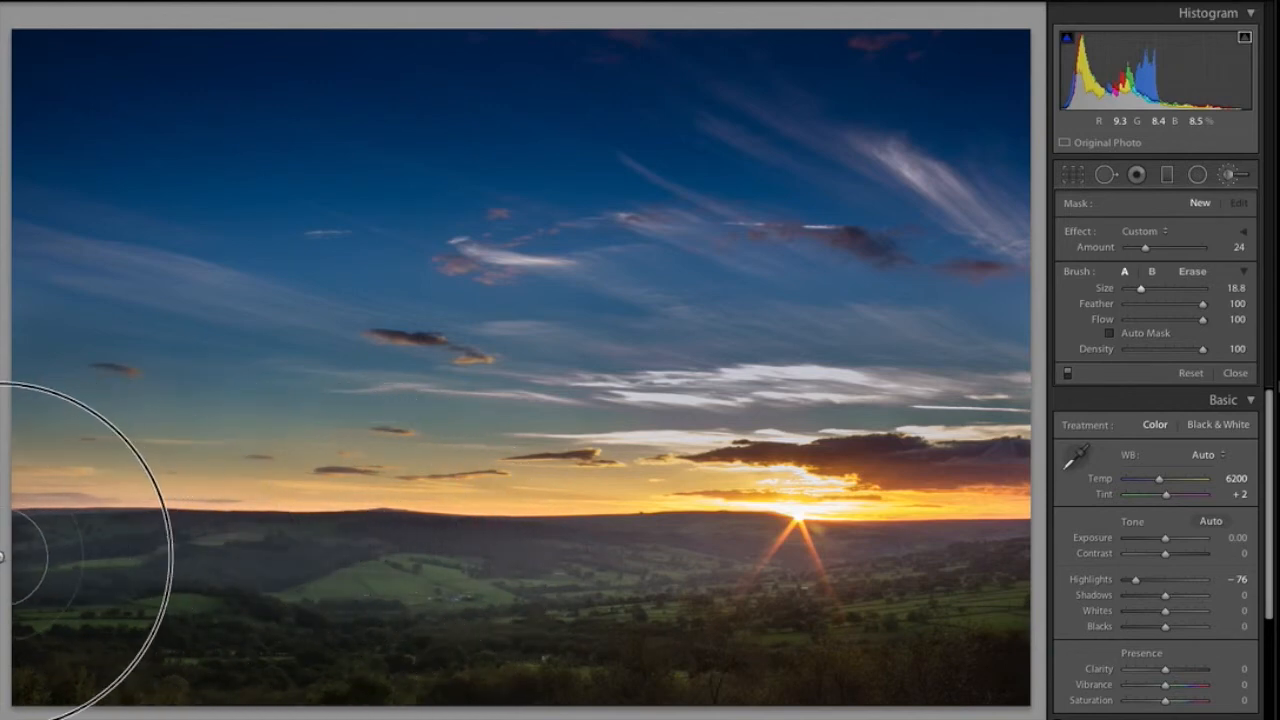
pyautogui.click(1243, 231)
pyautogui.moveTo(1173, 293); pyautogui.dragTo(1162, 296)
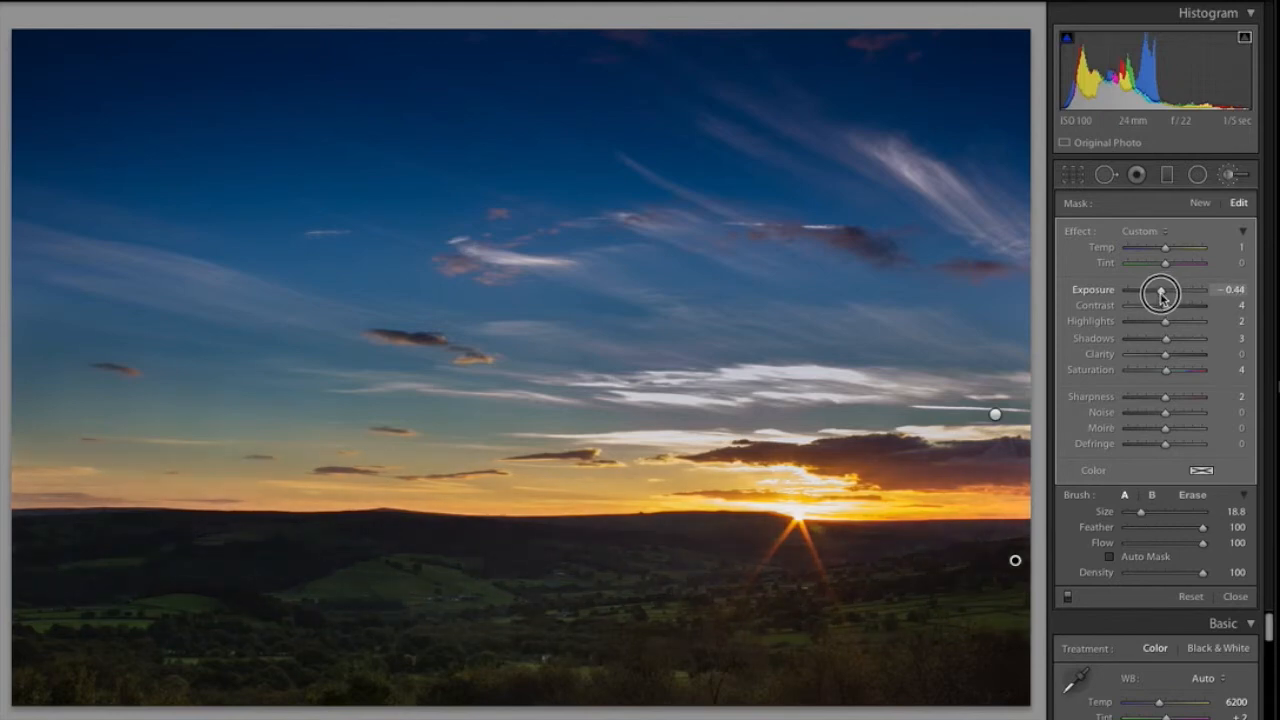
# Set the hills brush stroke's Contrast to 26, Tint to −17, Highlights to 44 and Clarity to 42, and close the Adjustment Brush.
pyautogui.moveTo(1167, 311)
pyautogui.mouseDown()
pyautogui.moveTo(1151, 306)
pyautogui.moveTo(1175, 310)
pyautogui.mouseUp()
pyautogui.moveTo(1164, 262); pyautogui.dragTo(1158, 264)
pyautogui.moveTo(1167, 324); pyautogui.dragTo(1183, 328)
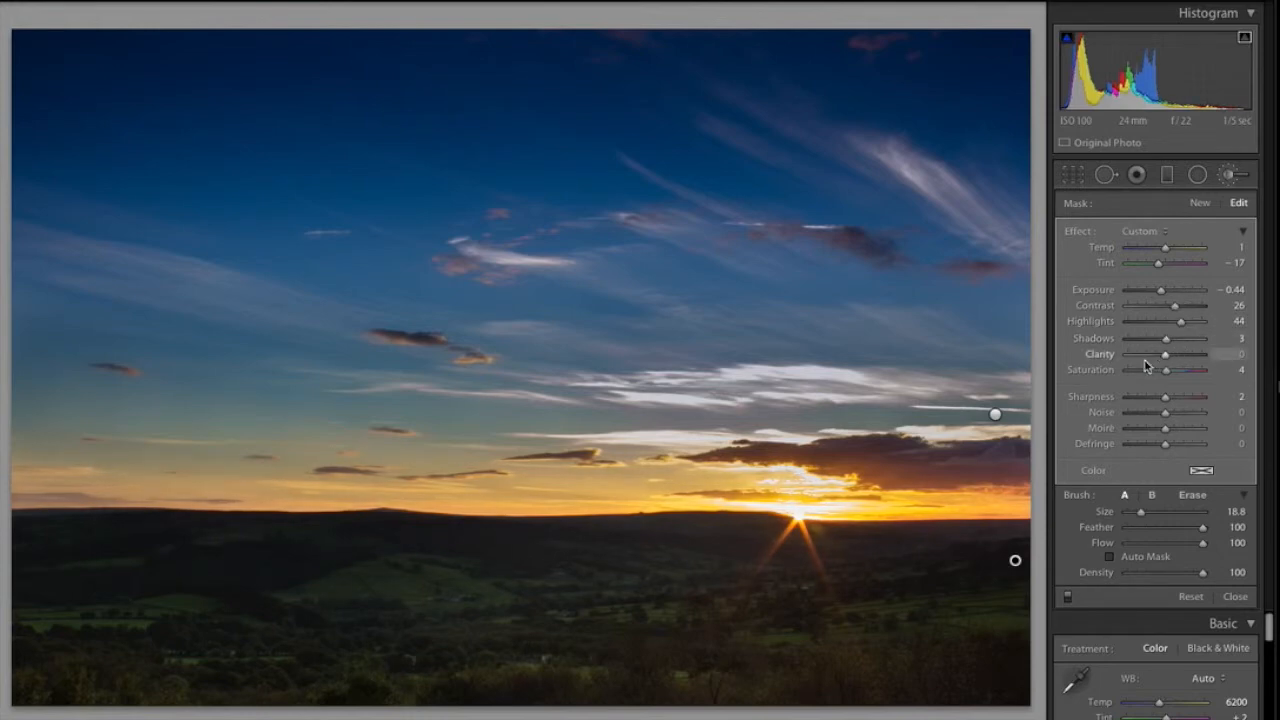
pyautogui.moveTo(1165, 355); pyautogui.dragTo(1180, 360)
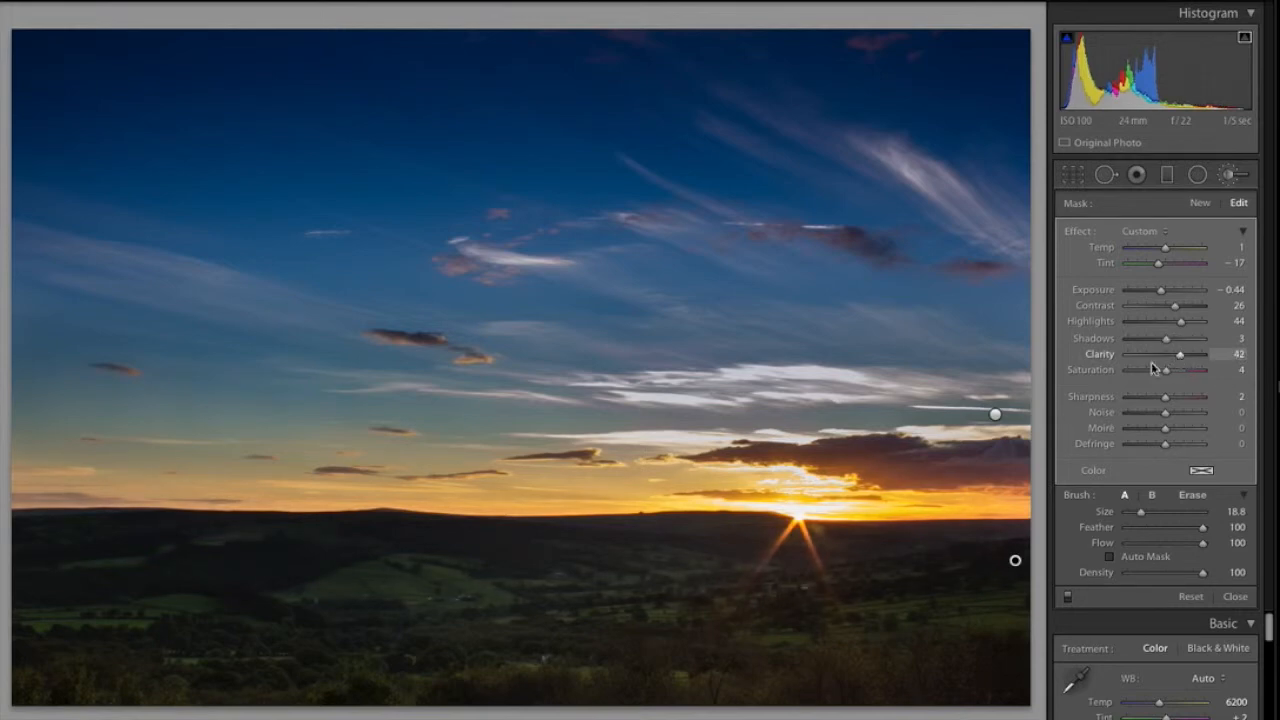
pyautogui.click(1243, 234)
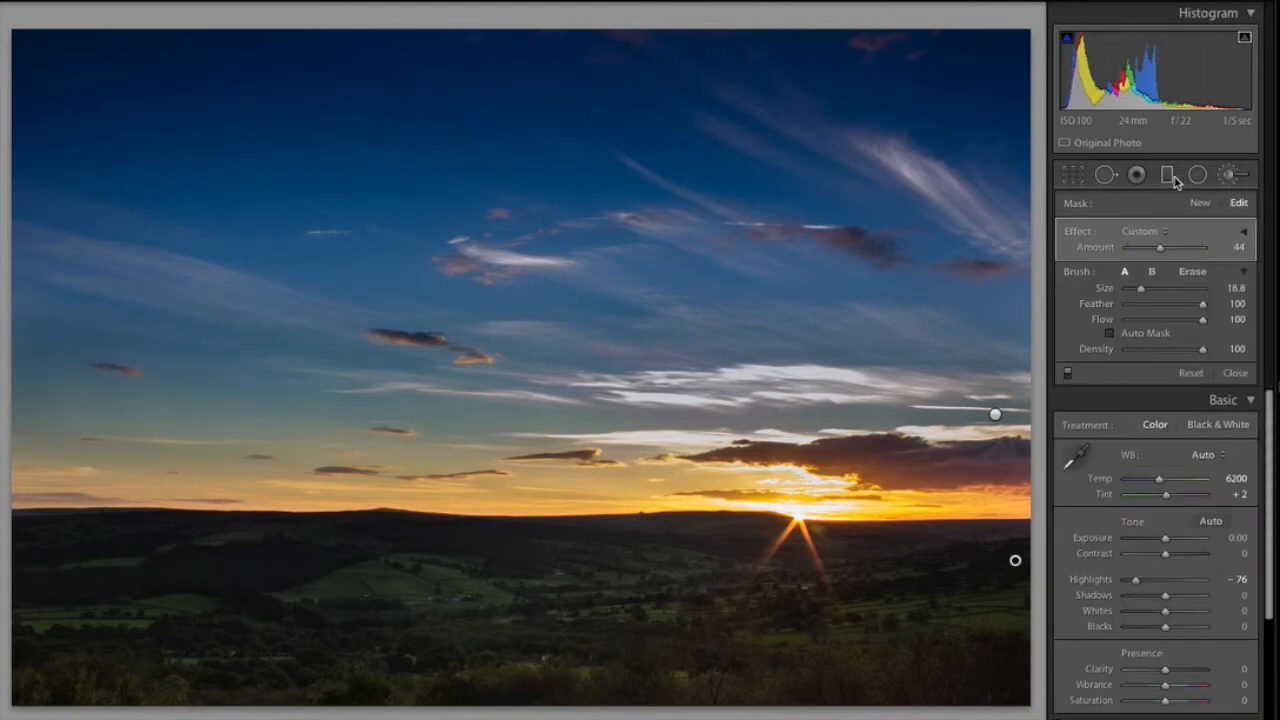
pyautogui.click(1229, 176)
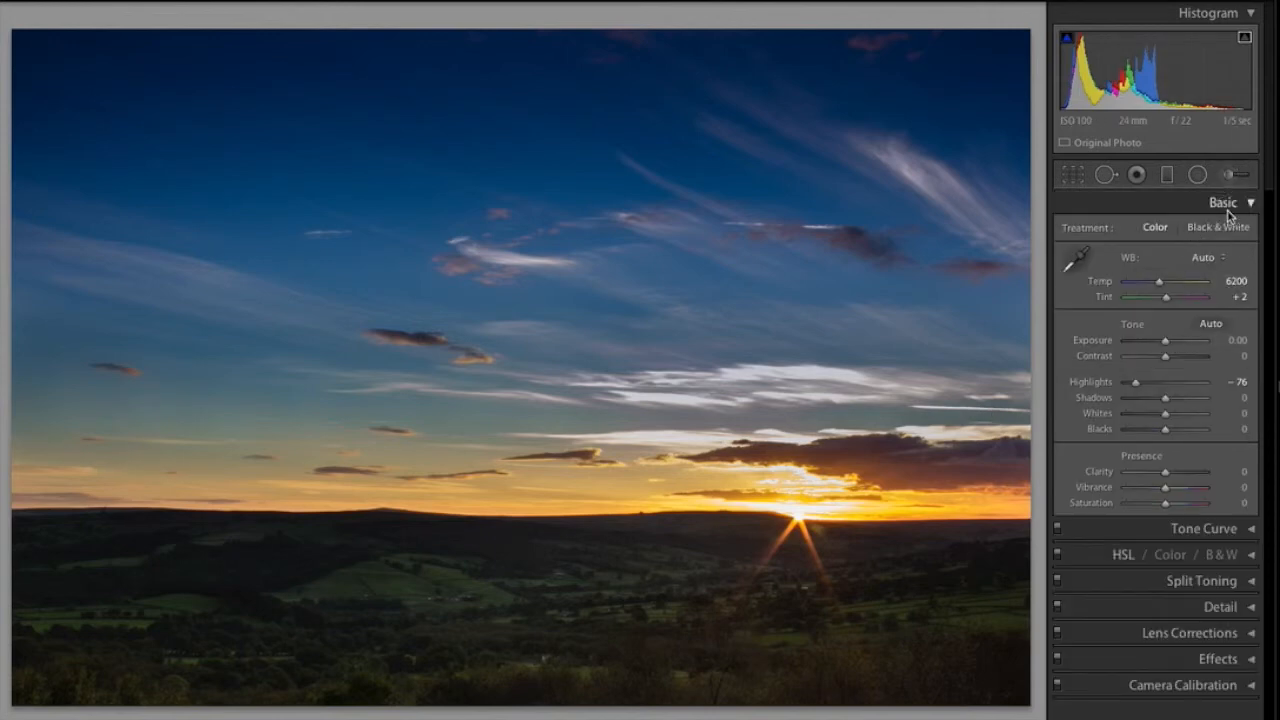
# In the HSL Hue adjustments, set Orange to +13 and shift Green toward yellow.
pyautogui.click(1224, 202)
pyautogui.click(1123, 256)
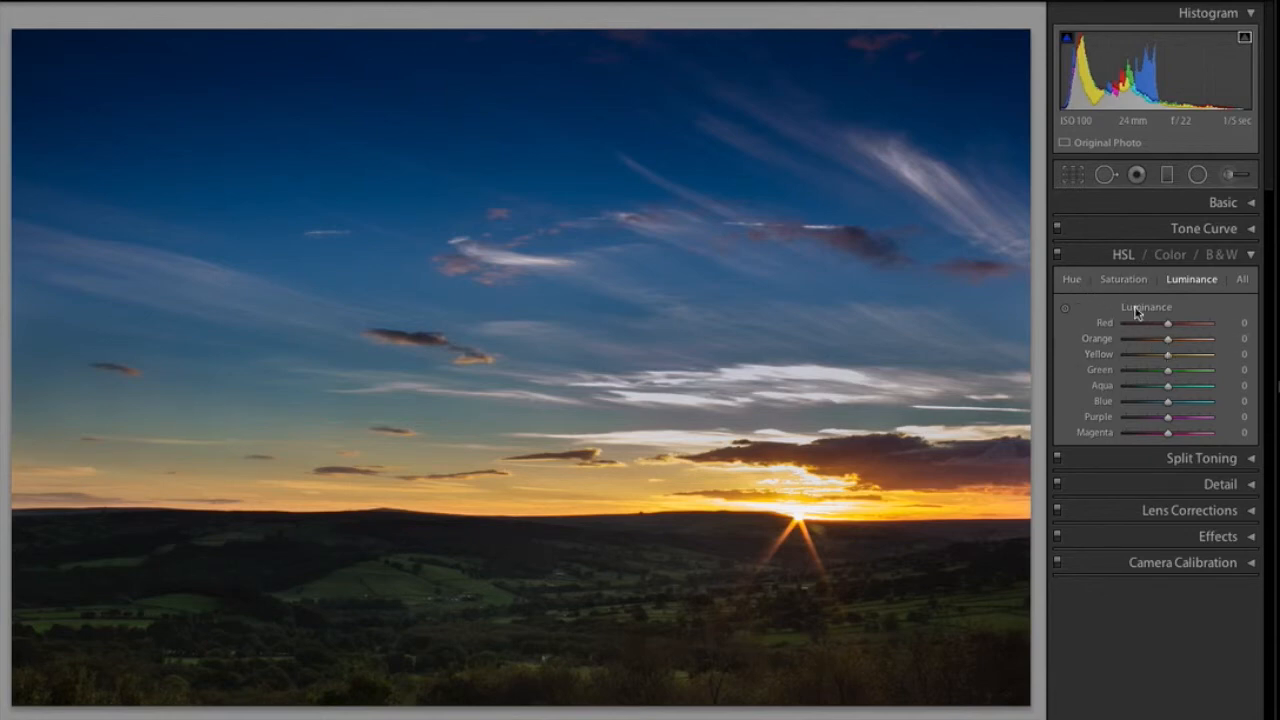
pyautogui.click(1123, 279)
pyautogui.click(1072, 279)
pyautogui.moveTo(1170, 344)
pyautogui.mouseDown()
pyautogui.moveTo(1138, 343)
pyautogui.moveTo(1176, 355)
pyautogui.mouseUp()
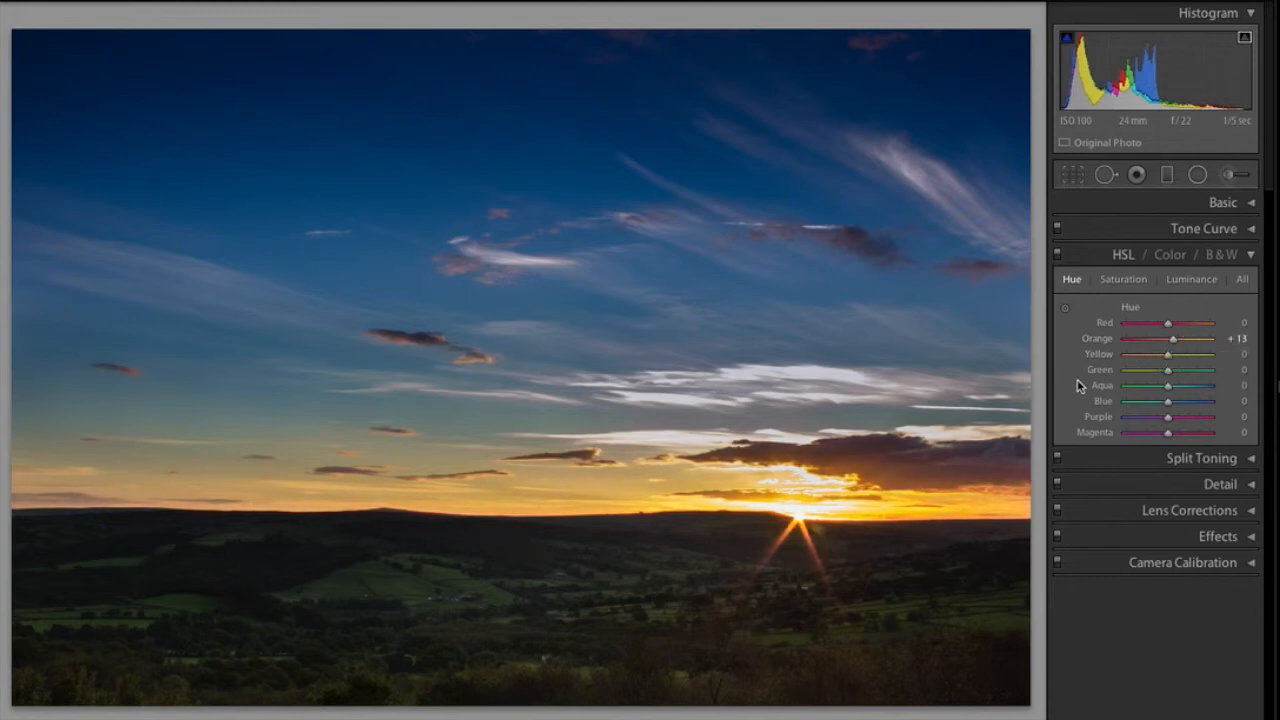
pyautogui.moveTo(1168, 371); pyautogui.dragTo(1146, 374)
# Set the HSL Saturation of Yellow to −31, Green to −19 and Blue to +22, and collapse the HSL adjustments.
pyautogui.click(1123, 279)
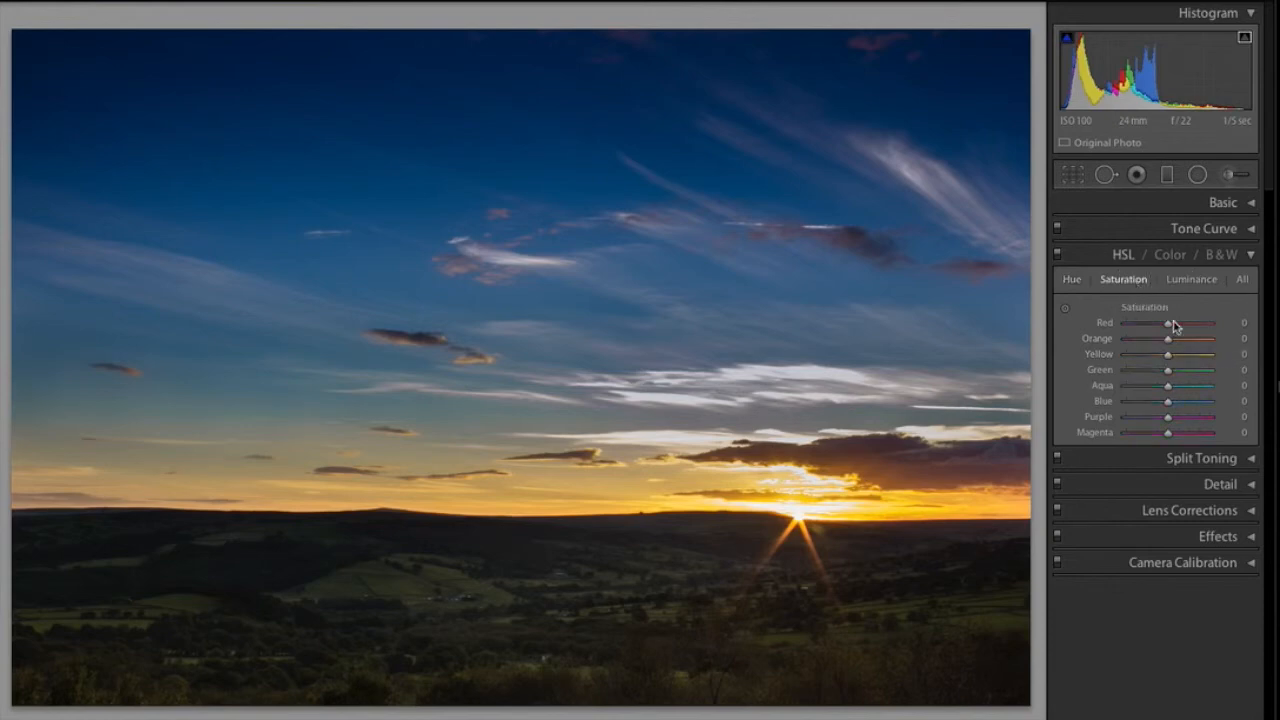
pyautogui.moveTo(1169, 371); pyautogui.dragTo(1155, 356)
pyautogui.moveTo(1168, 401); pyautogui.dragTo(1178, 408)
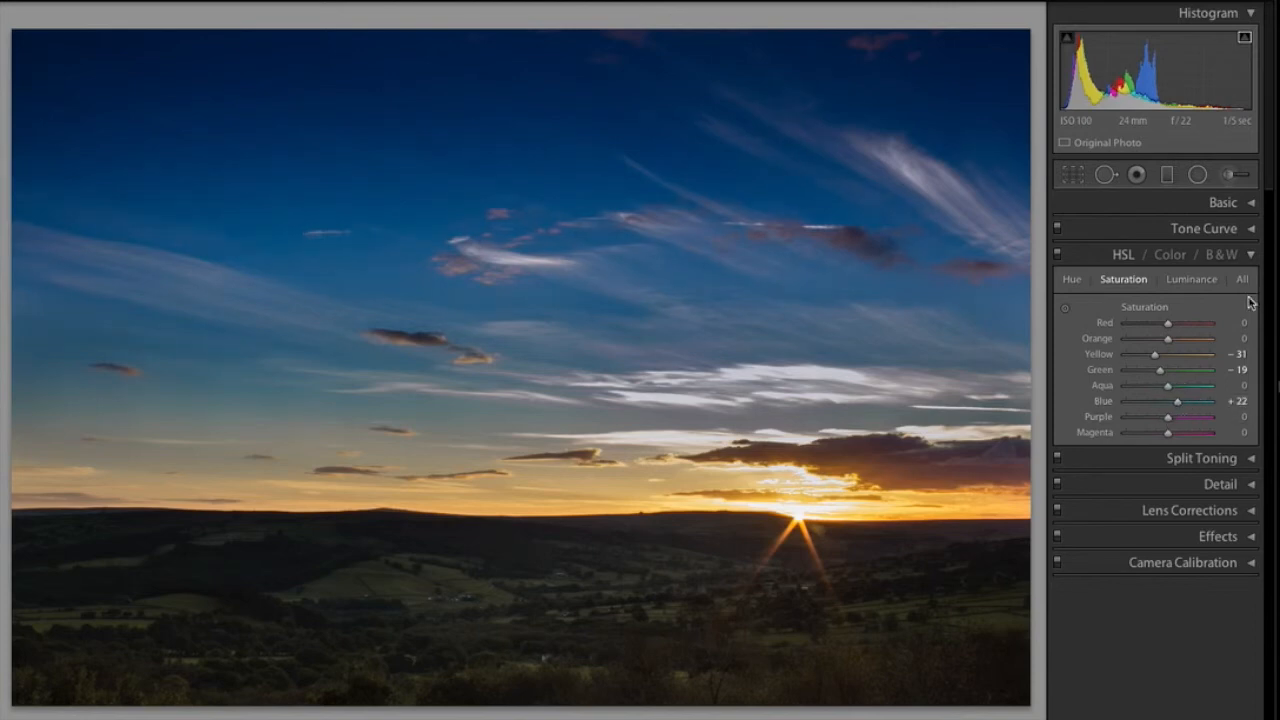
pyautogui.click(1251, 255)
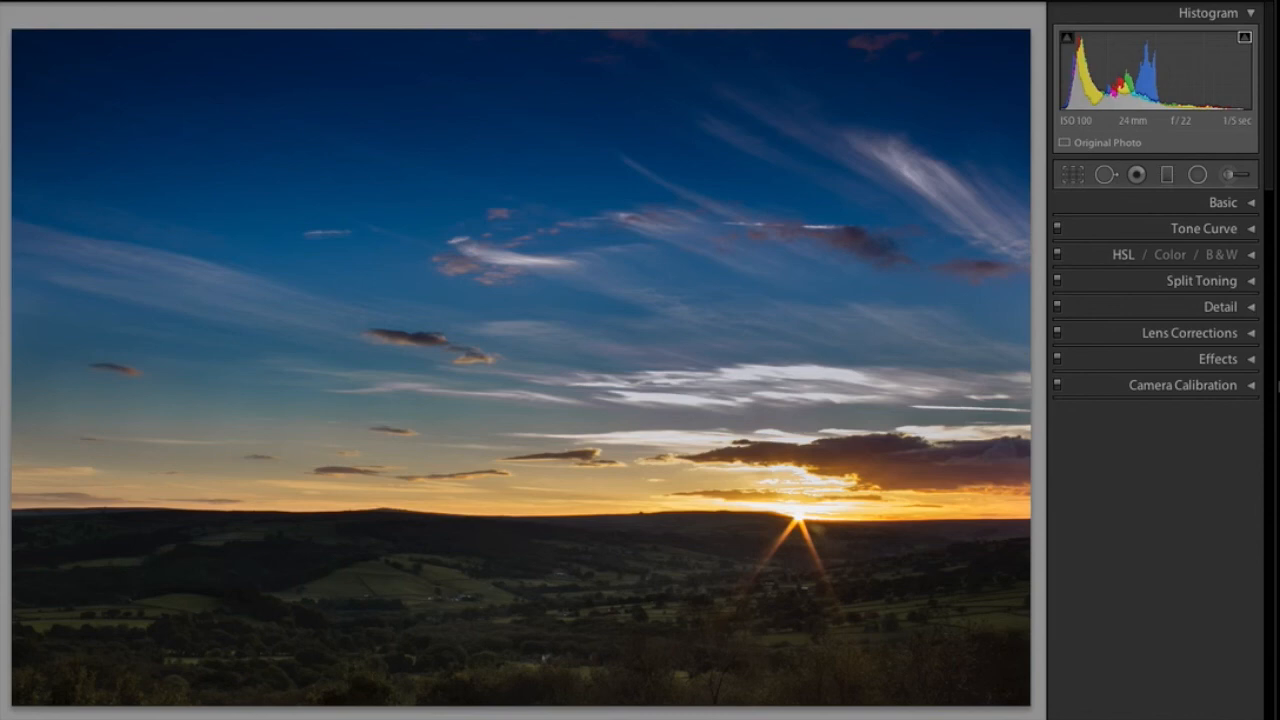
# Reset the photo's develop settings to compare with the unedited original, and undo the reset.
pyautogui.press('\\')
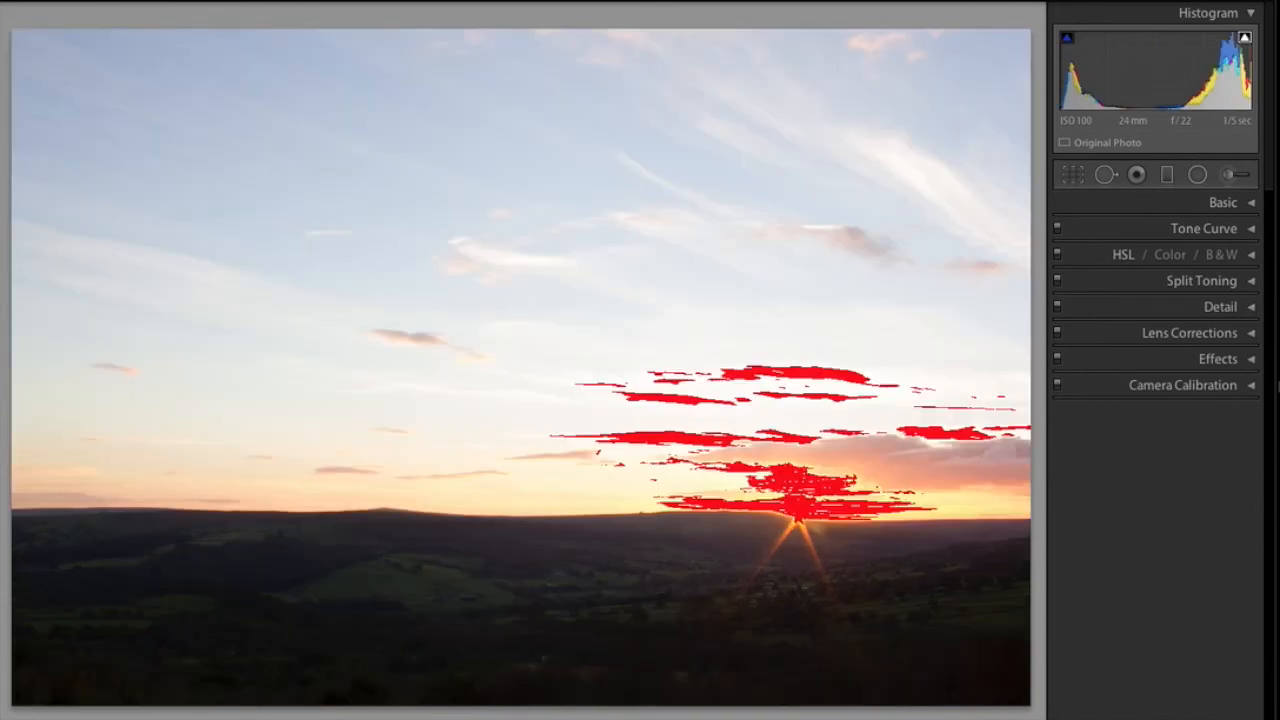
pyautogui.hotkey('ctrl', 'z')
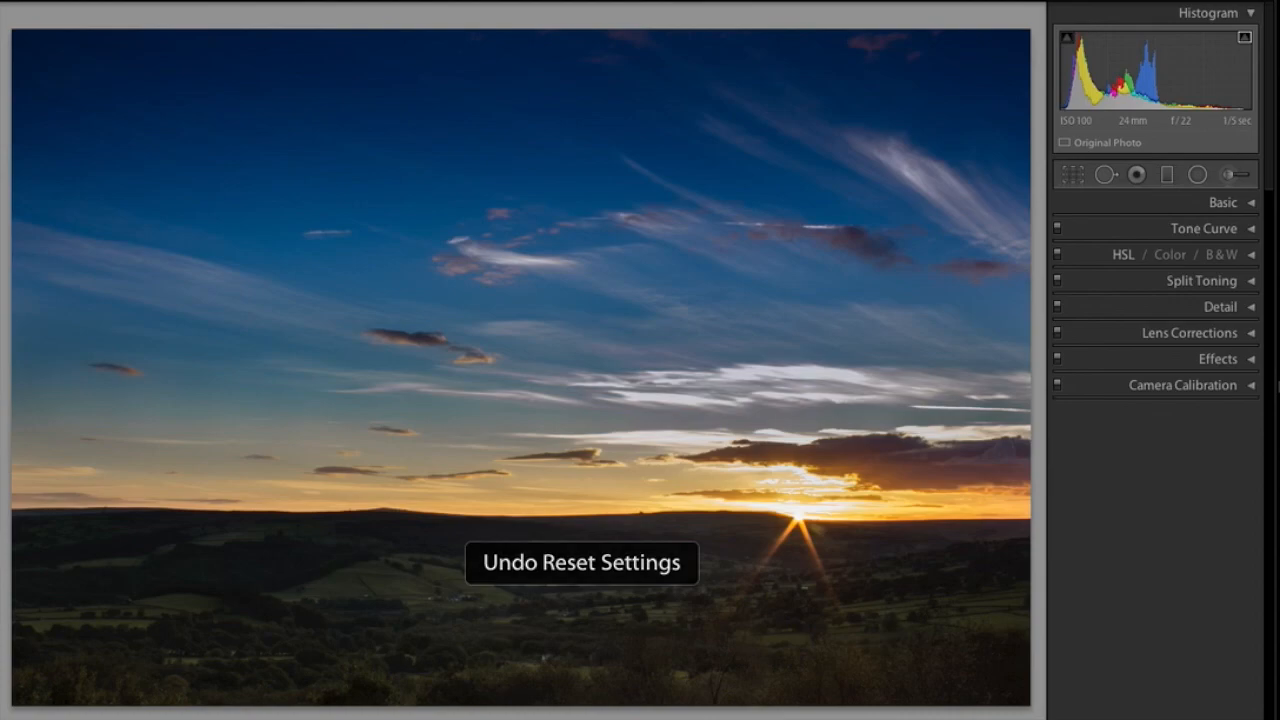